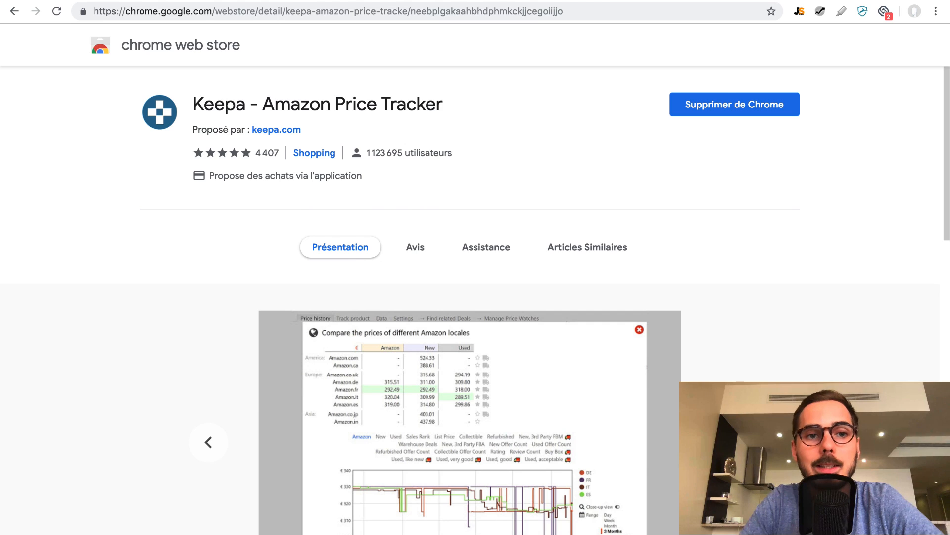
Step: Switch to the Amazon.fr page of the 150 cm artificial Christmas tree and examine its Keepa price history chart
key("ctrl+Tab")
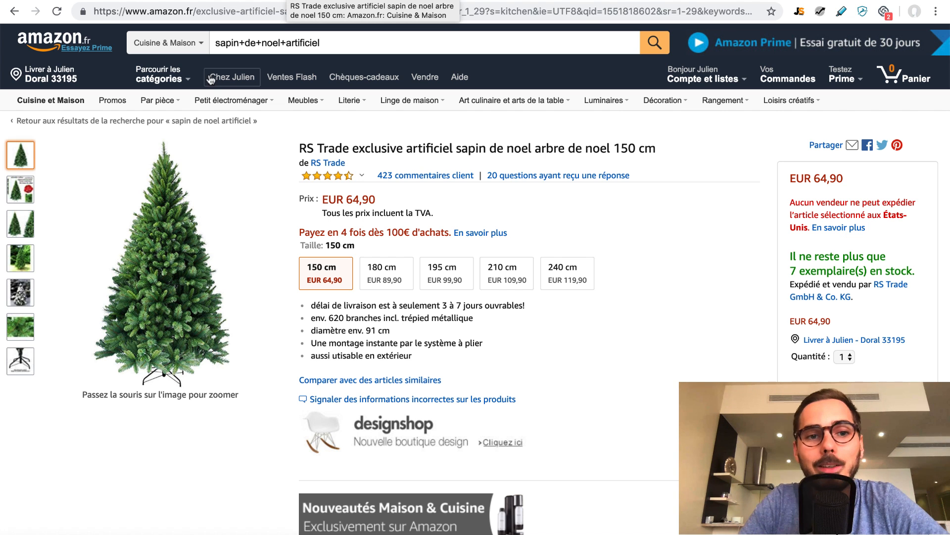
mouse_move(133, 201)
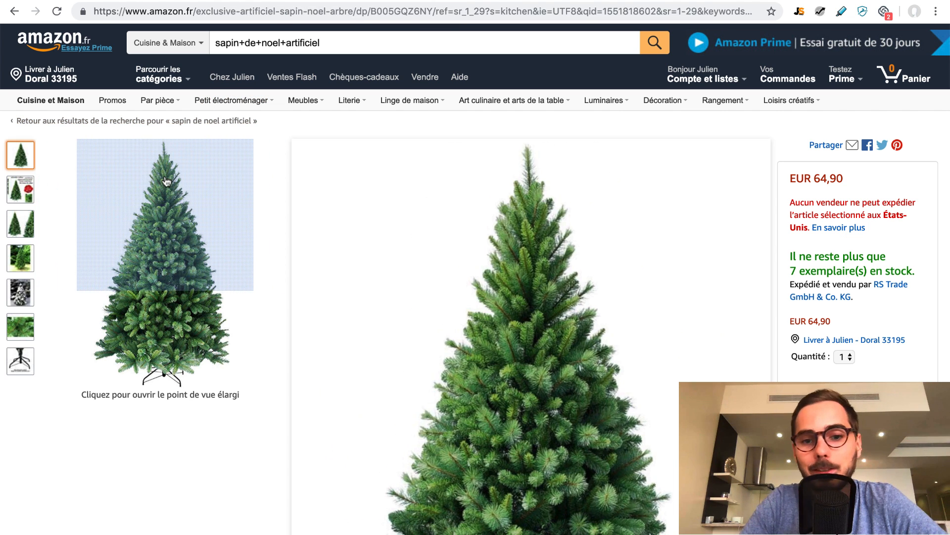
scroll(414, 158, "down", 5)
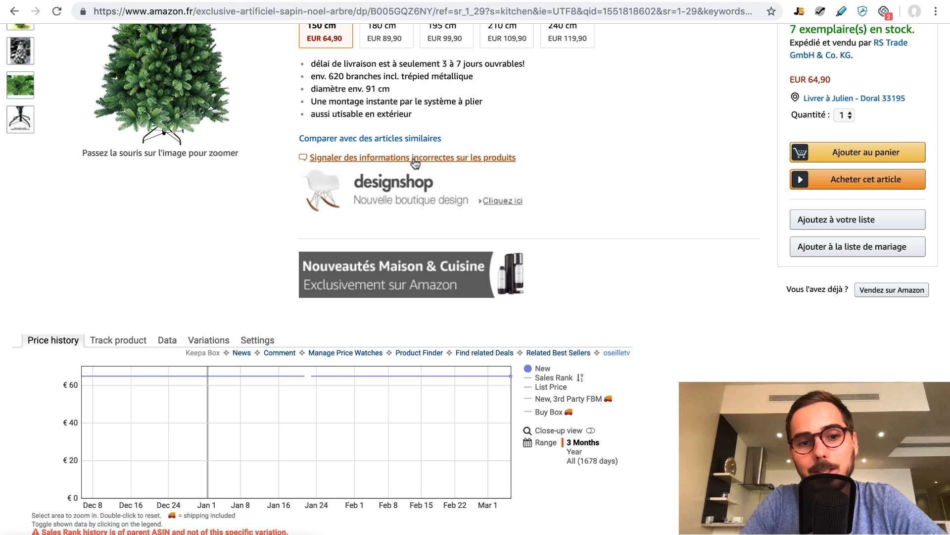
scroll(377, 153, "up", 1)
scroll(336, 110, "down", 2)
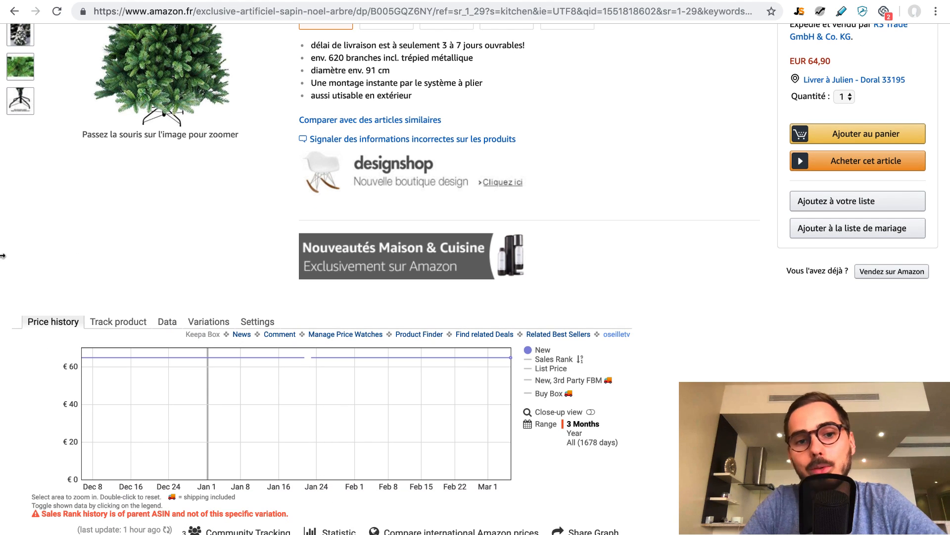
scroll(3, 255, "down", 2)
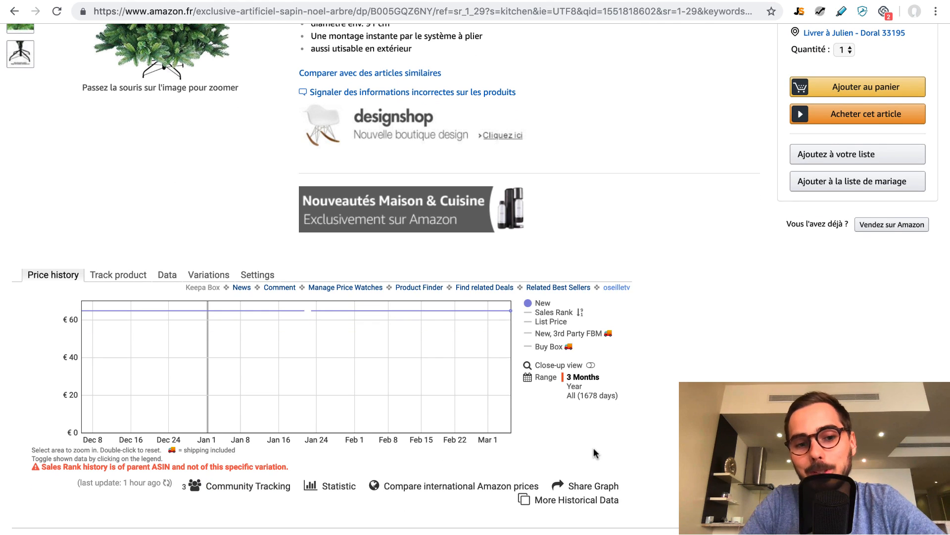
scroll(593, 448, "down", 1)
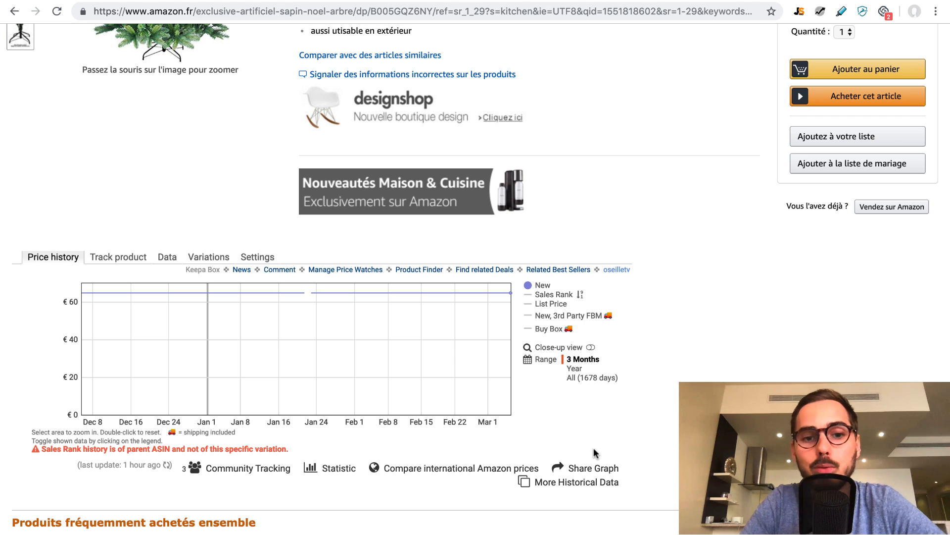
scroll(593, 448, "down", 1)
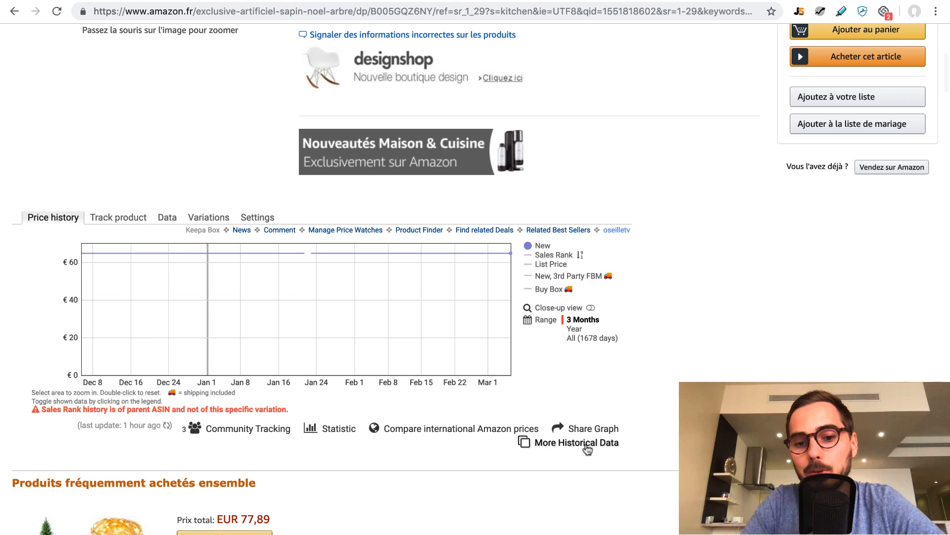
Step: Expand the additional historical data of the Keepa chart and collapse it again
left_click(586, 444)
scroll(634, 340, "down", 1)
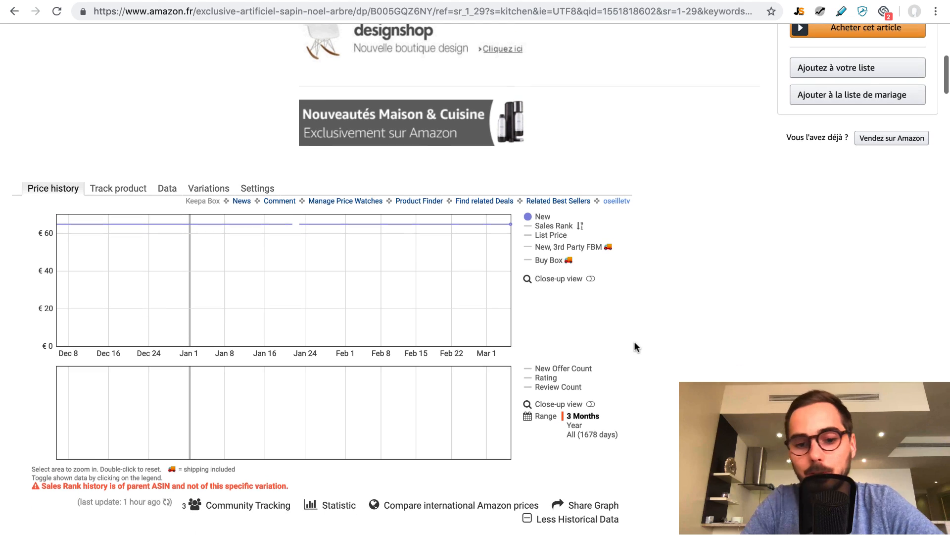
left_click(577, 510)
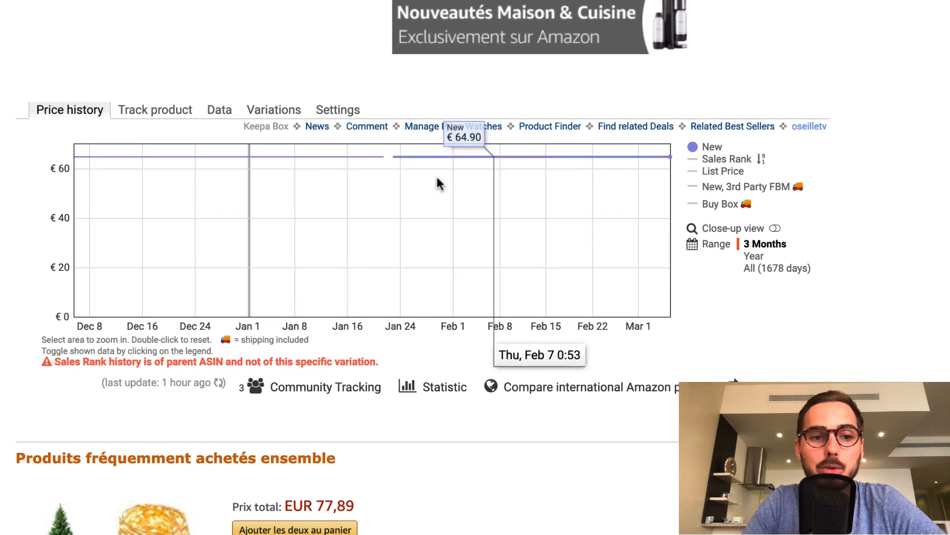
Step: Review the Keepa chart settings and set the price history range to All
left_click(365, 73)
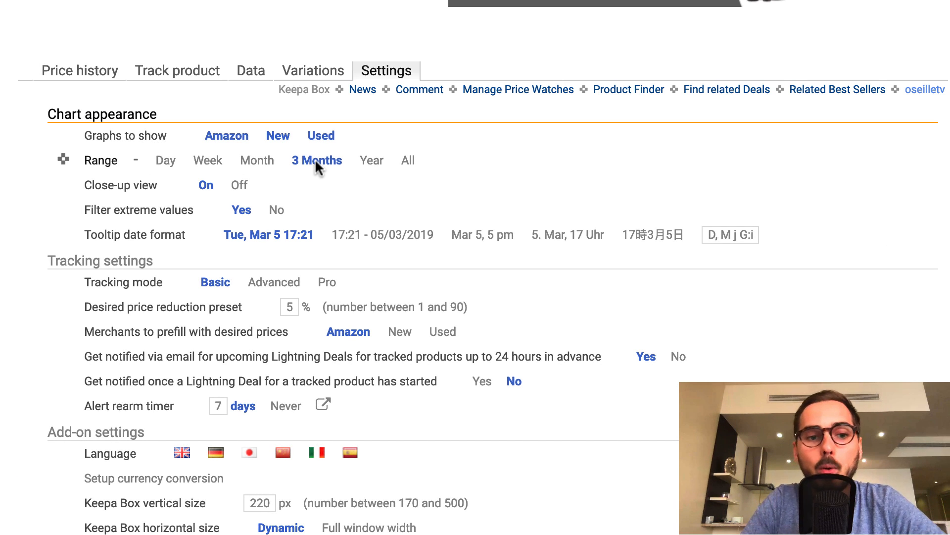
left_click(406, 161)
mouse_move(836, 220)
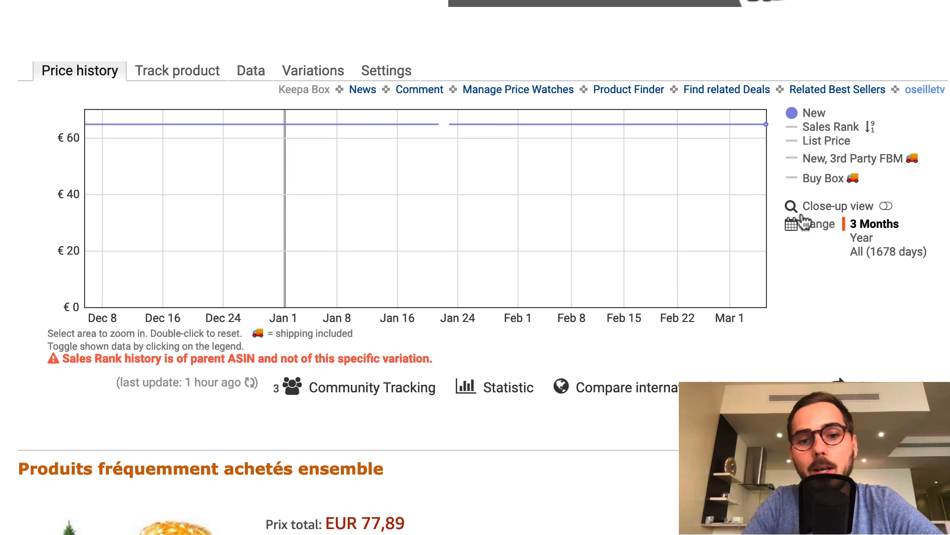
left_click(881, 257)
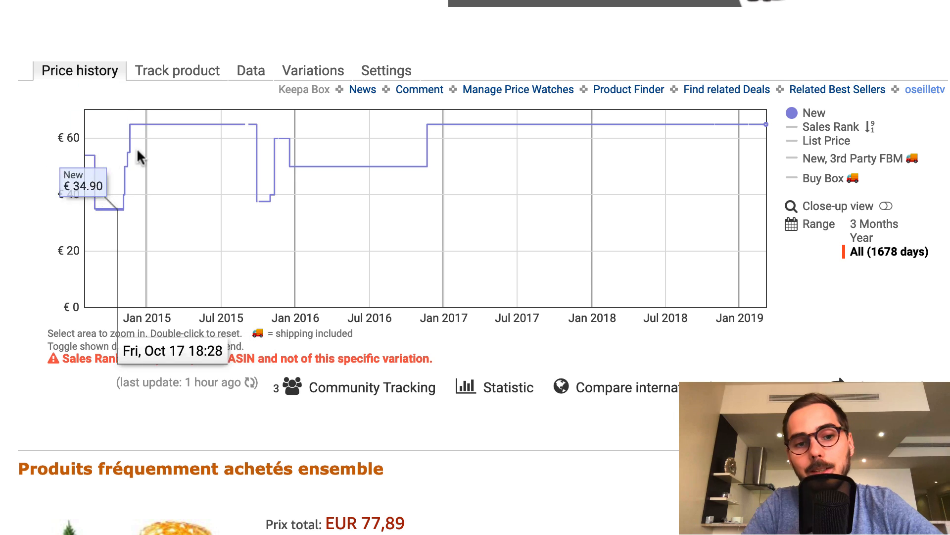
Step: Toggle the New price curve off and on, and add the Sales Rank curve to the chart
left_click(822, 118)
left_click(819, 120)
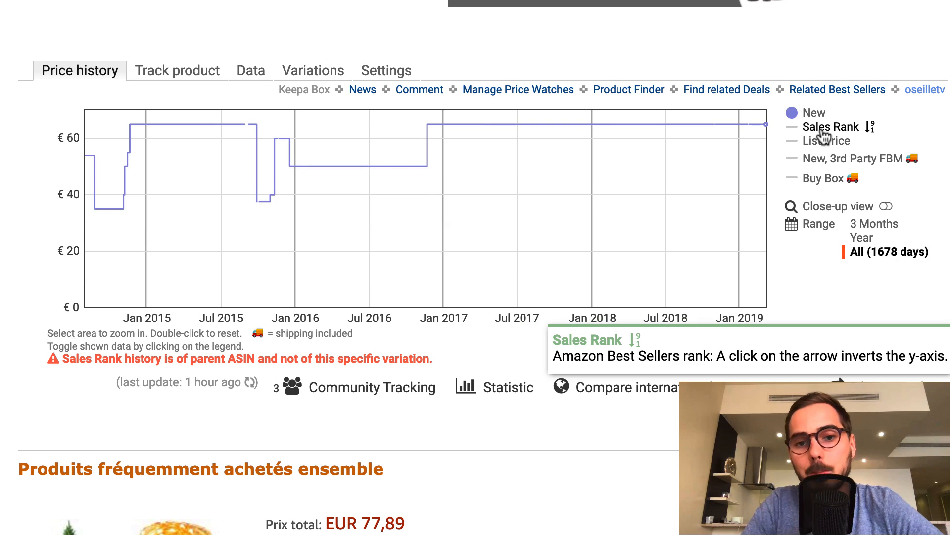
left_click(822, 129)
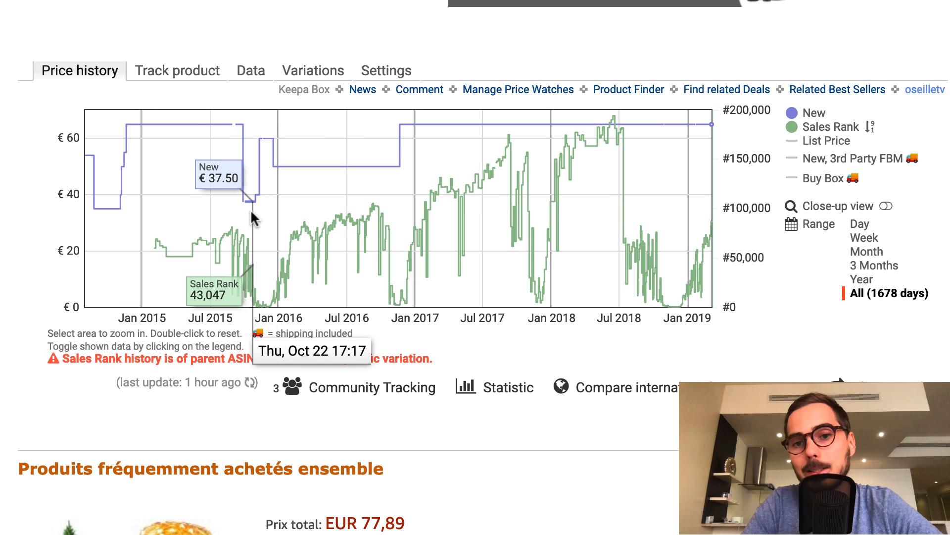
Step: Find the Amazon best sellers ranking in the tree's product information and highlight its overall and category ranks
scroll(167, 268, "down", 15)
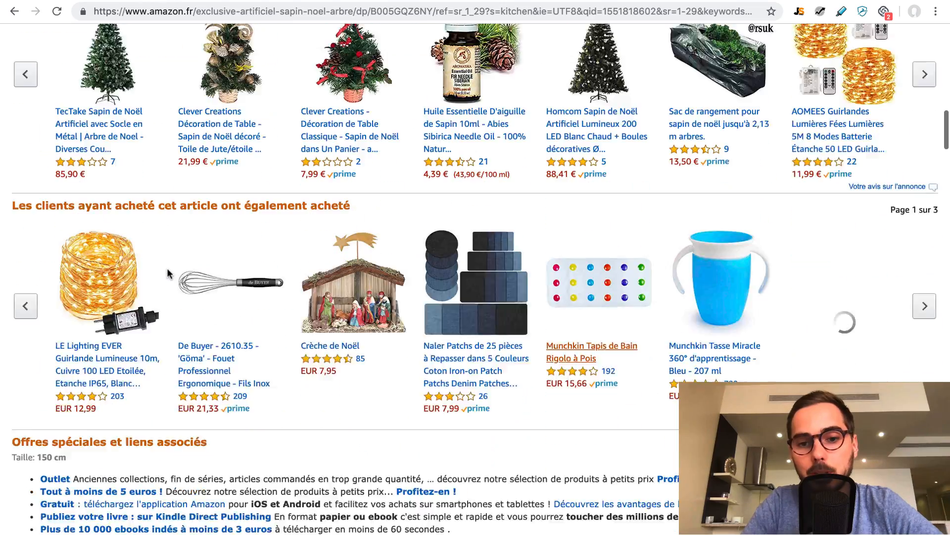
scroll(167, 268, "down", 20)
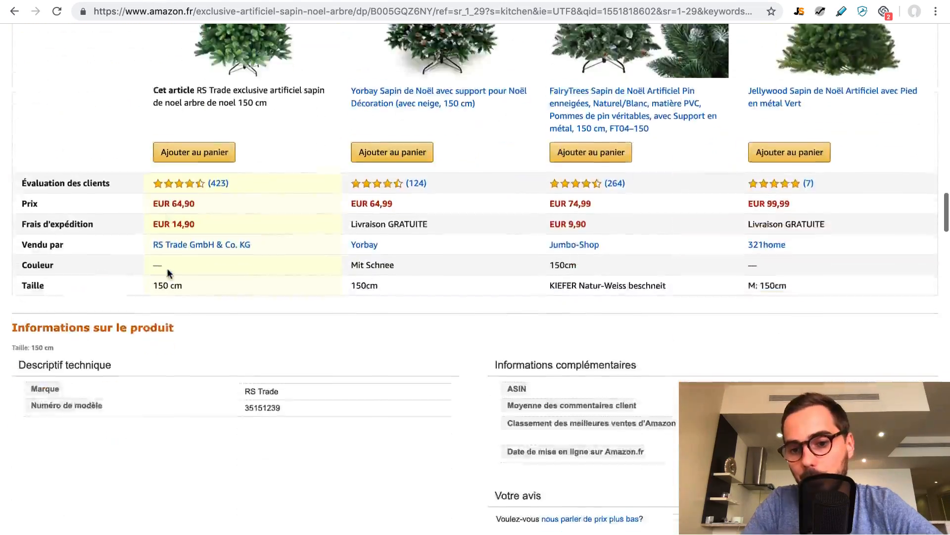
scroll(167, 268, "down", 3)
left_click_drag(514, 294, 688, 304)
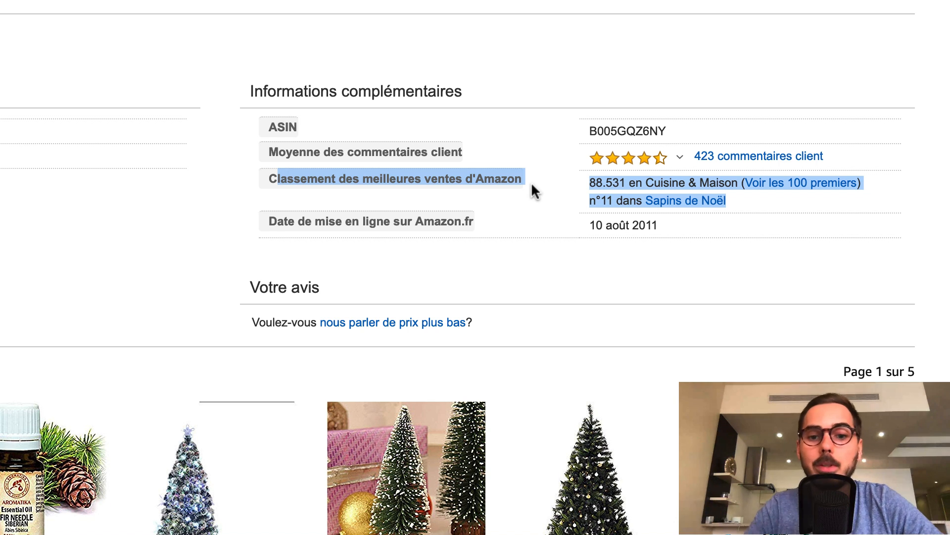
left_click(532, 186)
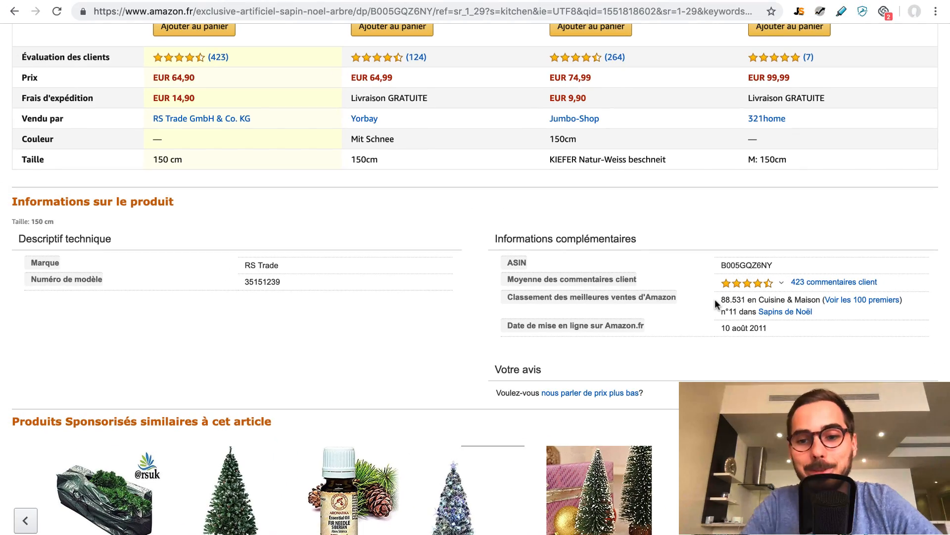
Step: Return to the Keepa chart and examine the tree's New price history alongside its Sales Rank
scroll(715, 299, "up", 20)
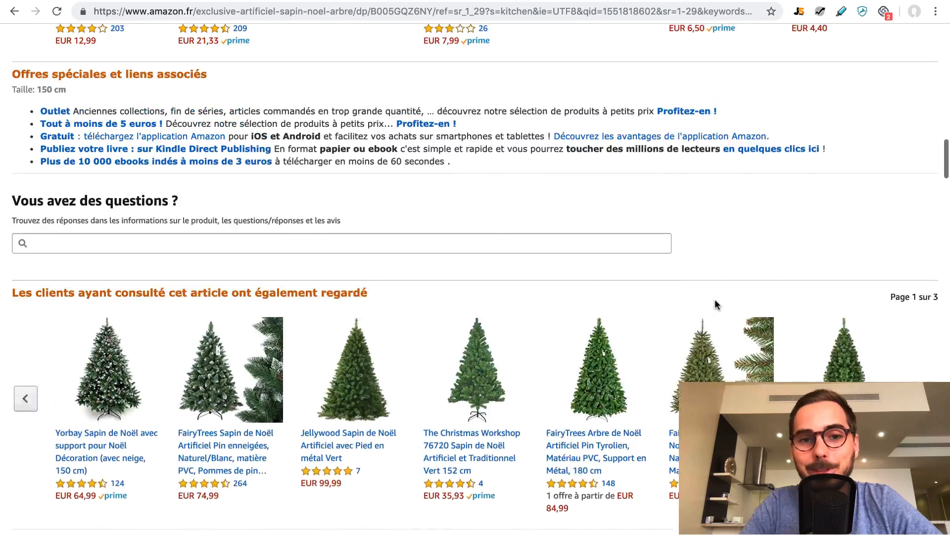
scroll(716, 300, "up", 20)
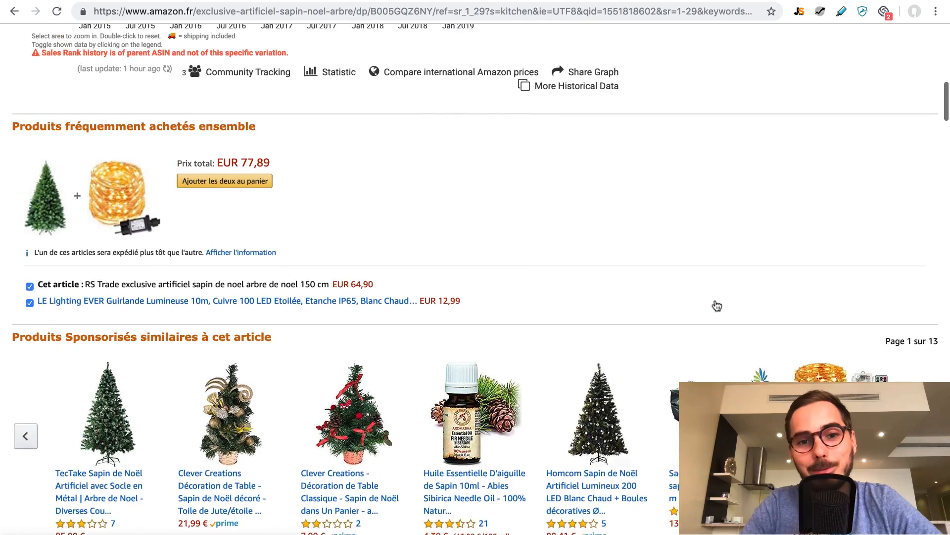
scroll(717, 305, "up", 1)
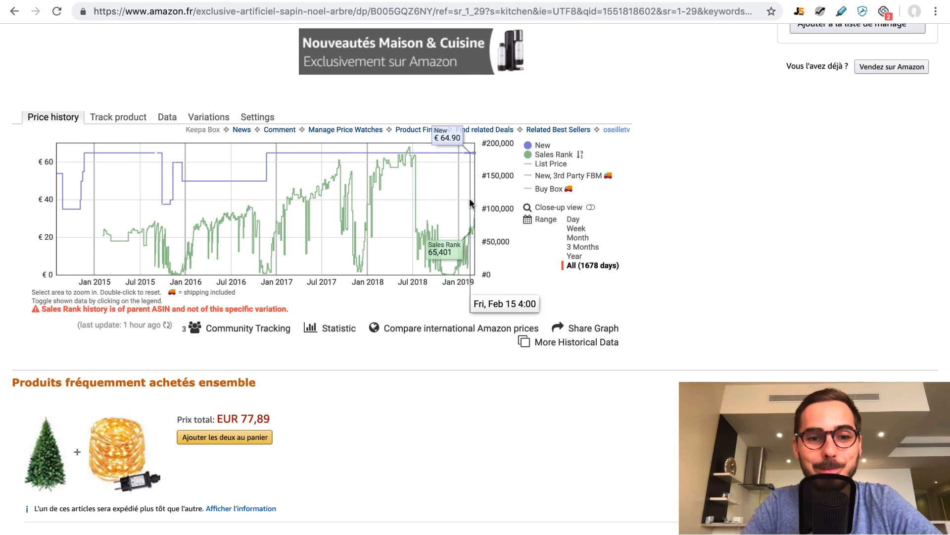
scroll(479, 198, "up", 8)
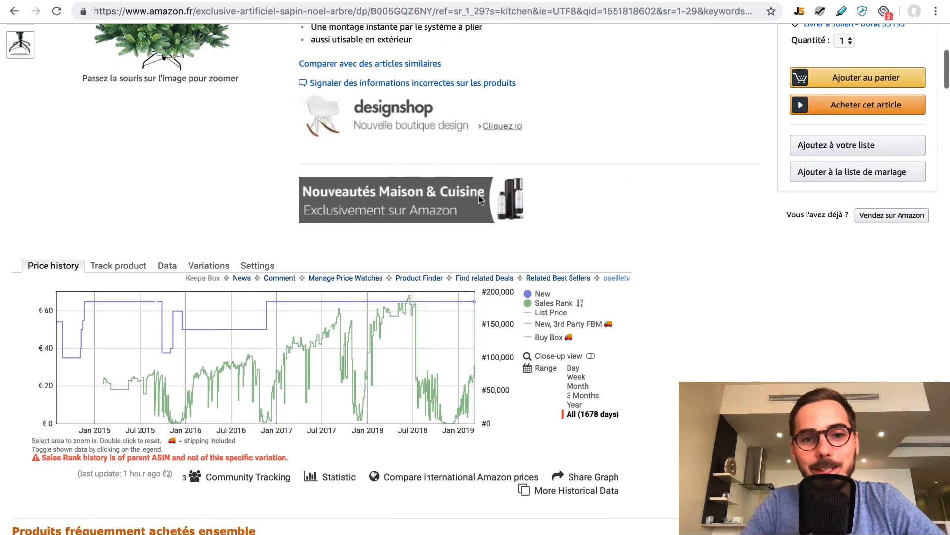
scroll(178, 148, "down", 3)
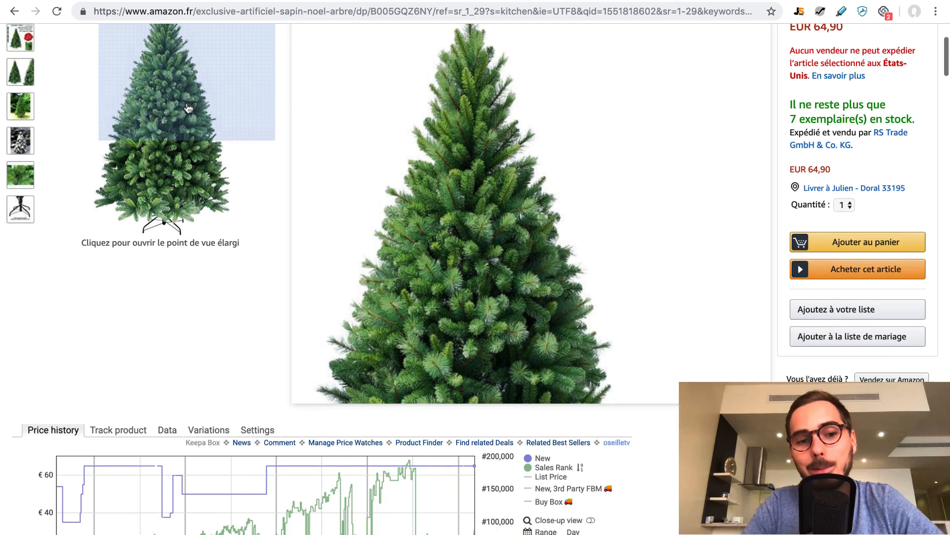
scroll(188, 108, "down", 1)
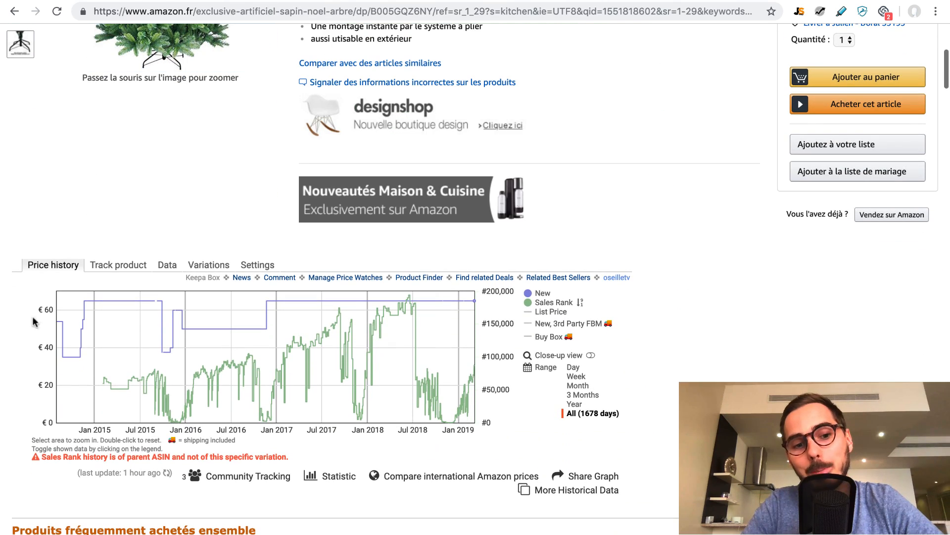
Step: Hide the New price curve to study the tree's seasonal Sales Rank alone, and show the curve again
scroll(174, 384, "up", 3)
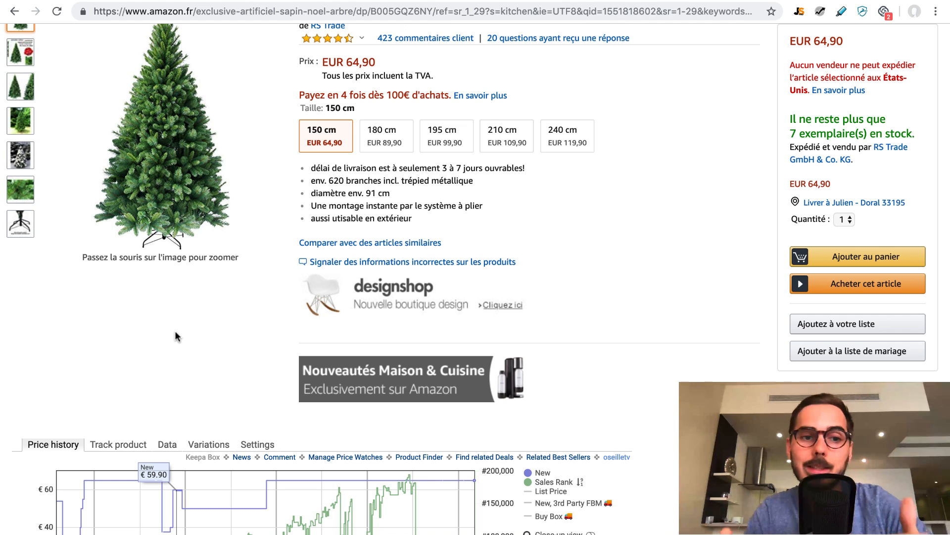
scroll(175, 337, "down", 3)
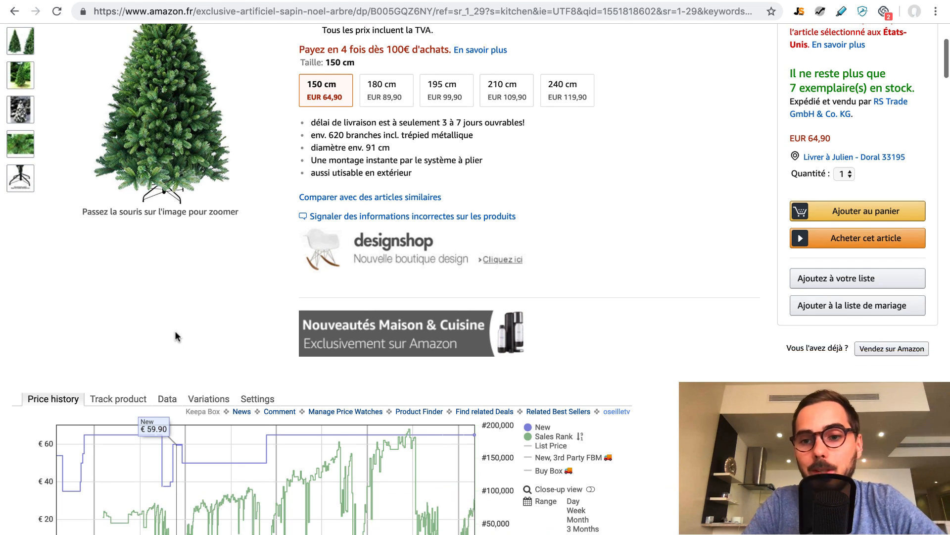
scroll(175, 336, "down", 2)
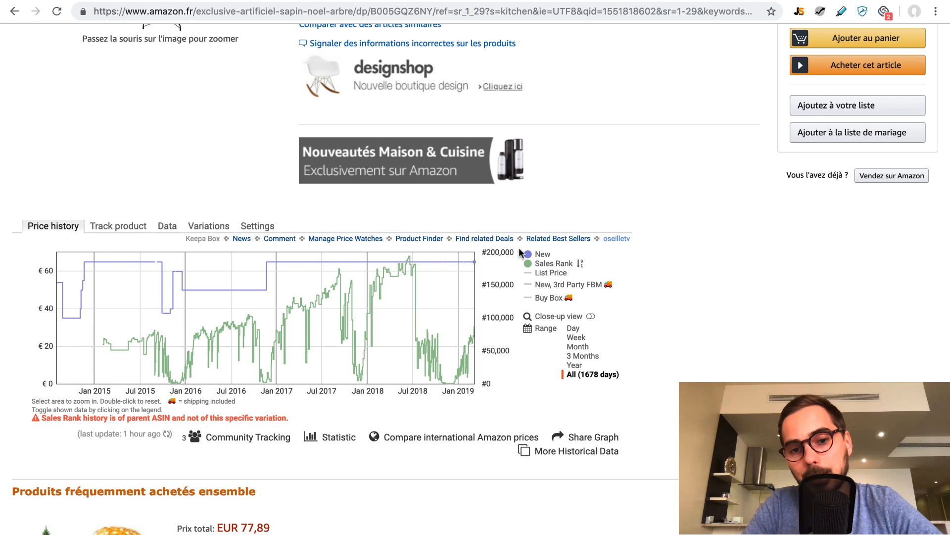
left_click(540, 255)
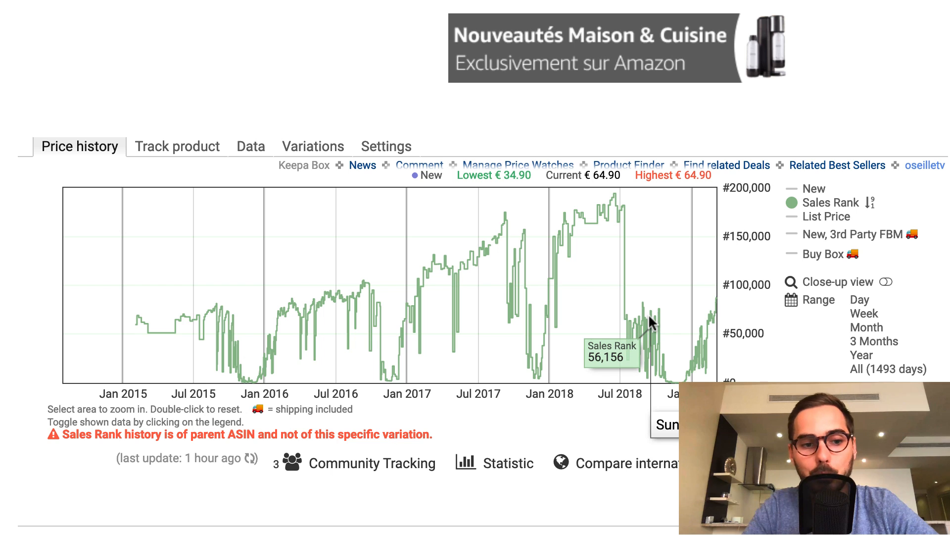
left_click(818, 191)
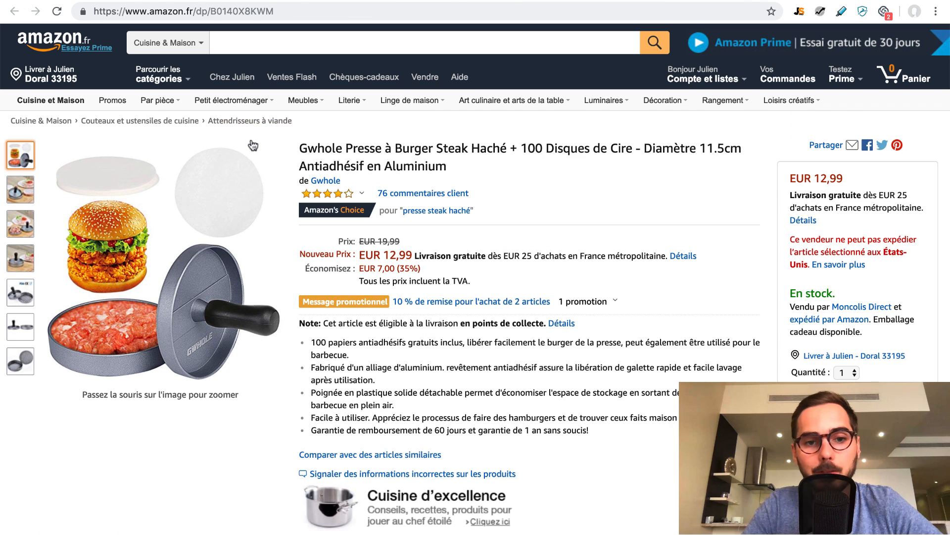
Step: On the Gwhole burger press page, trace the Sales Rank and New price history from late 2016 to the latest data
scroll(254, 148, "down", 9)
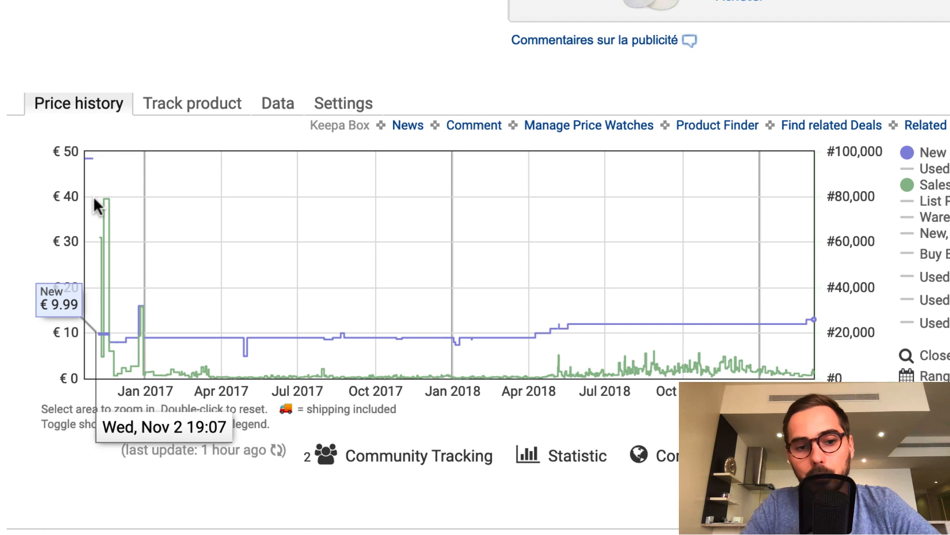
left_click_drag(94, 197, 104, 200)
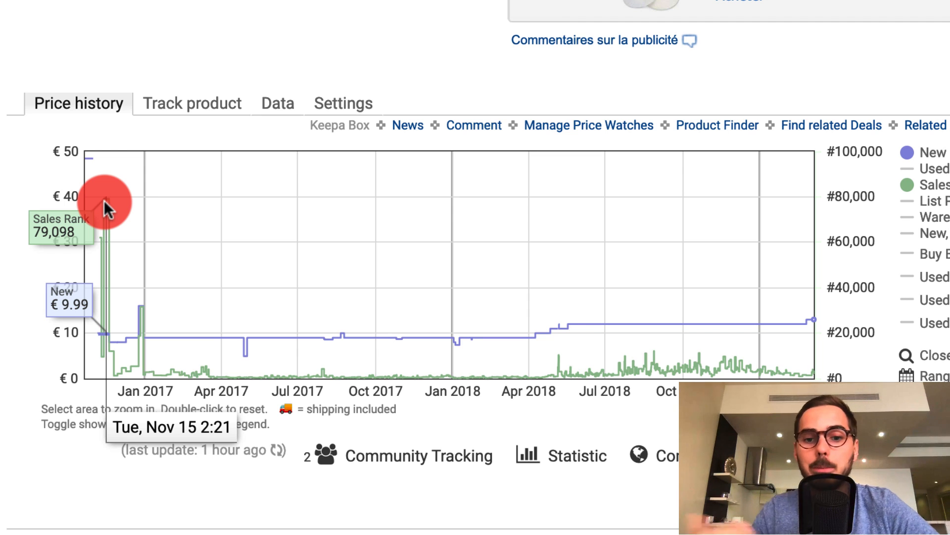
mouse_move(104, 200)
left_mouse_down()
mouse_move(111, 302)
mouse_move(132, 347)
mouse_move(153, 360)
left_mouse_up()
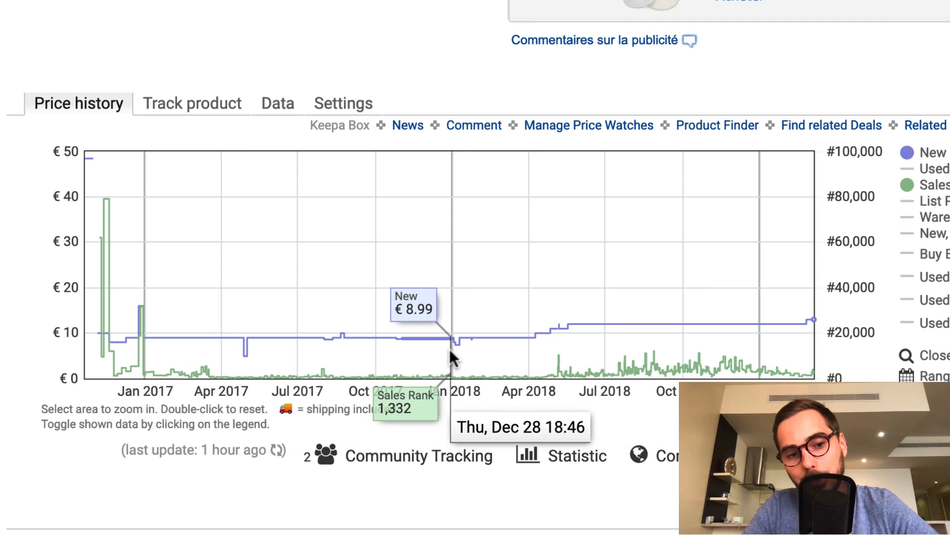
left_click_drag(450, 348, 821, 347)
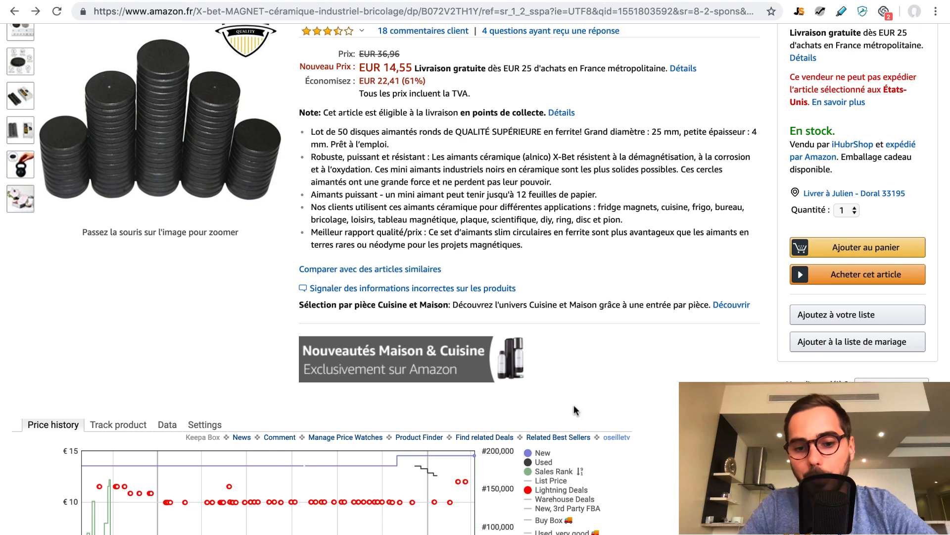
Step: Hide the Lightning Deals markers on the X-bet magnet product's Keepa chart and show them again
left_click(557, 492)
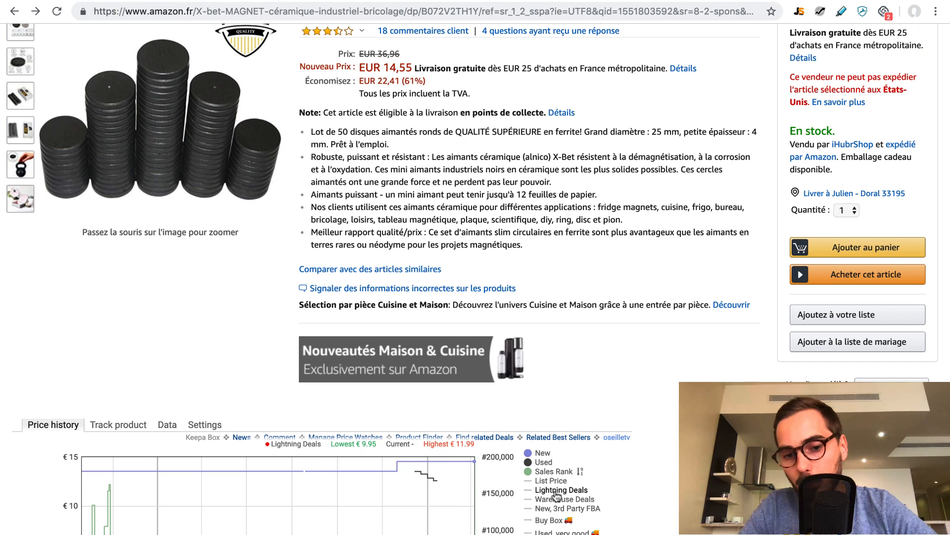
left_click(557, 492)
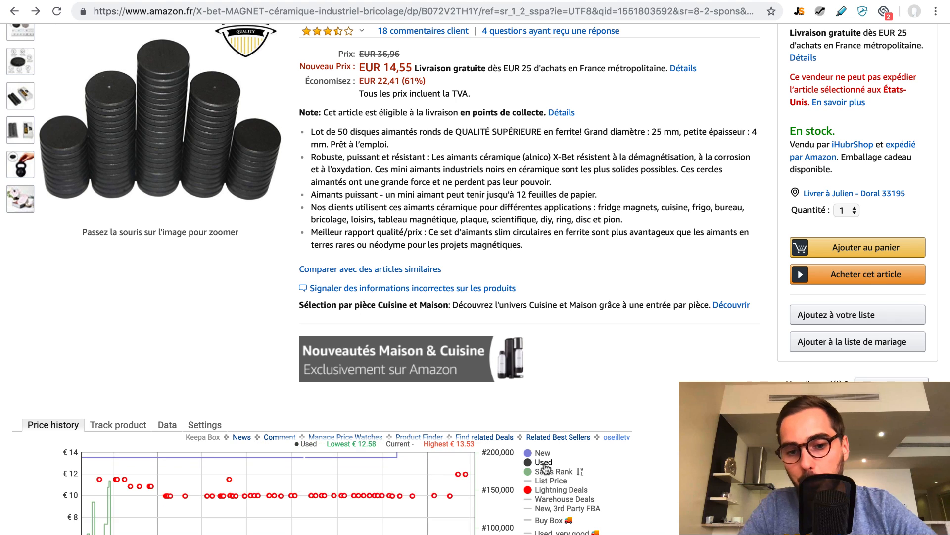
Step: Hide the Used price data on the X-bet magnet's Keepa chart, and toggle the New curve off and back on
left_click(545, 464)
left_click(544, 455)
left_click(544, 454)
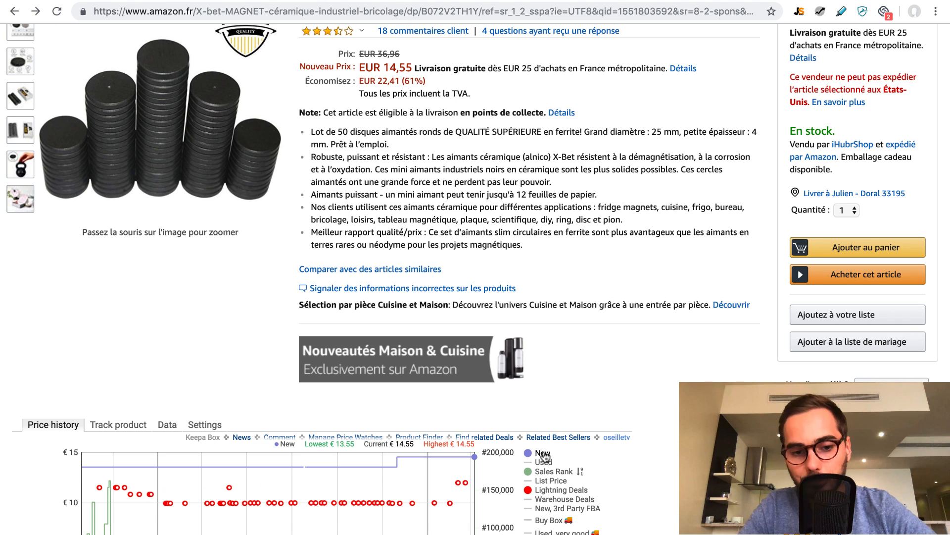
Step: Examine the X-bet magnet's Lightning Deals over the full history against its New price and Sales Rank
scroll(545, 455, "down", 1)
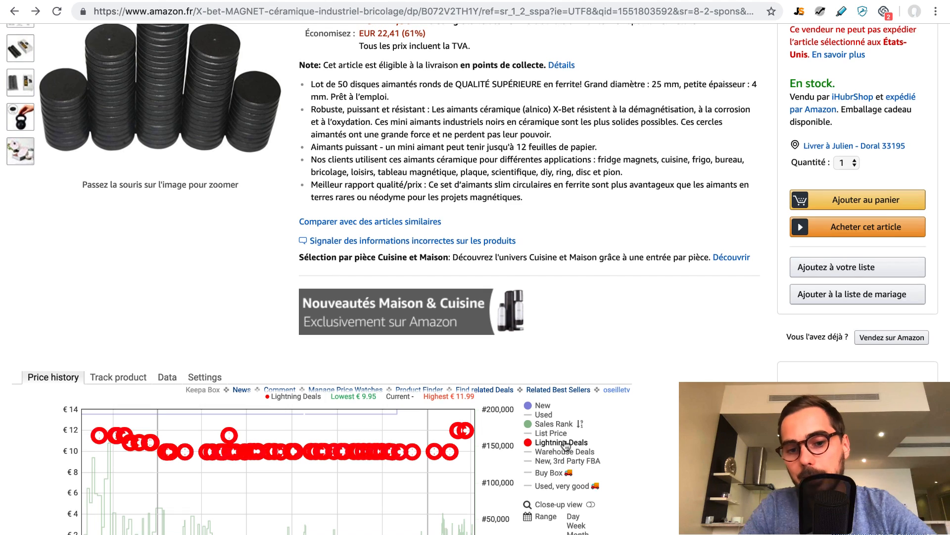
scroll(565, 445, "down", 1)
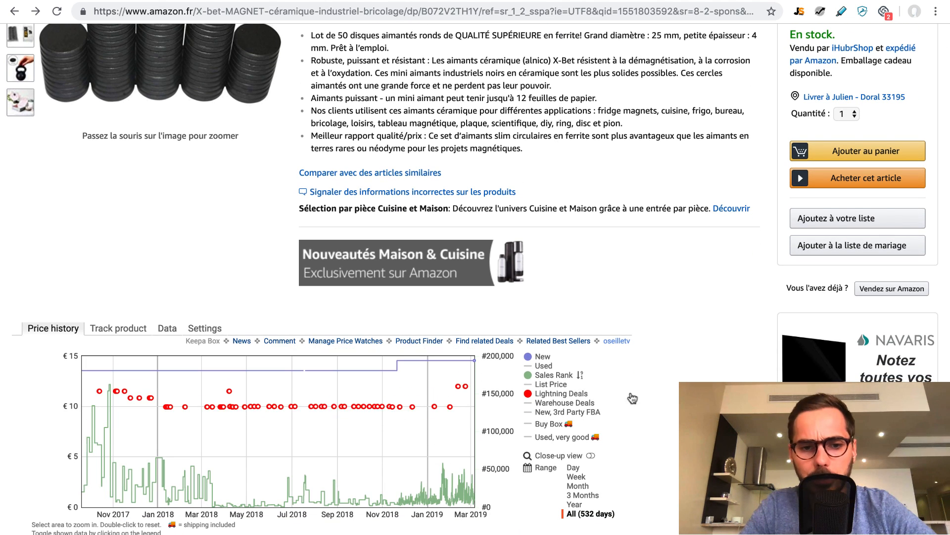
scroll(345, 391, "down", 1)
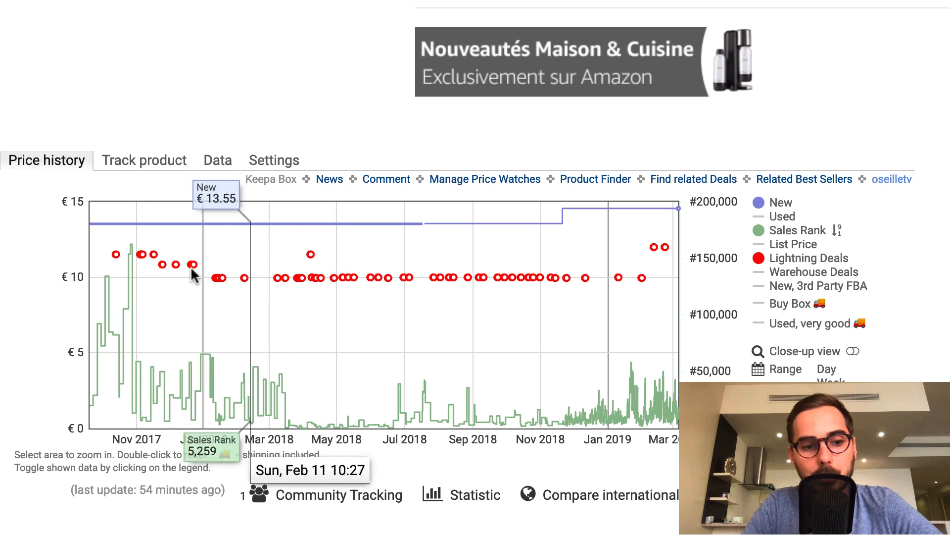
left_click(251, 391)
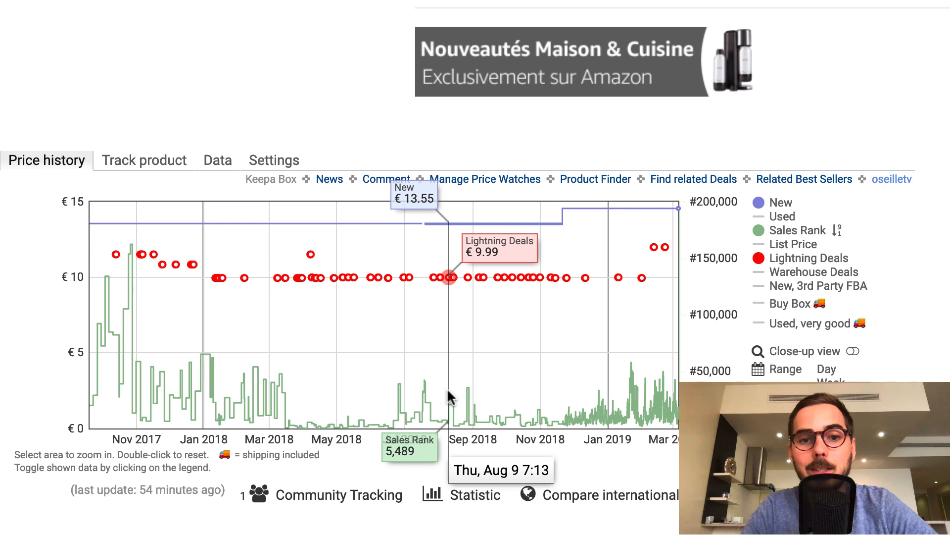
scroll(448, 391, "up", 5)
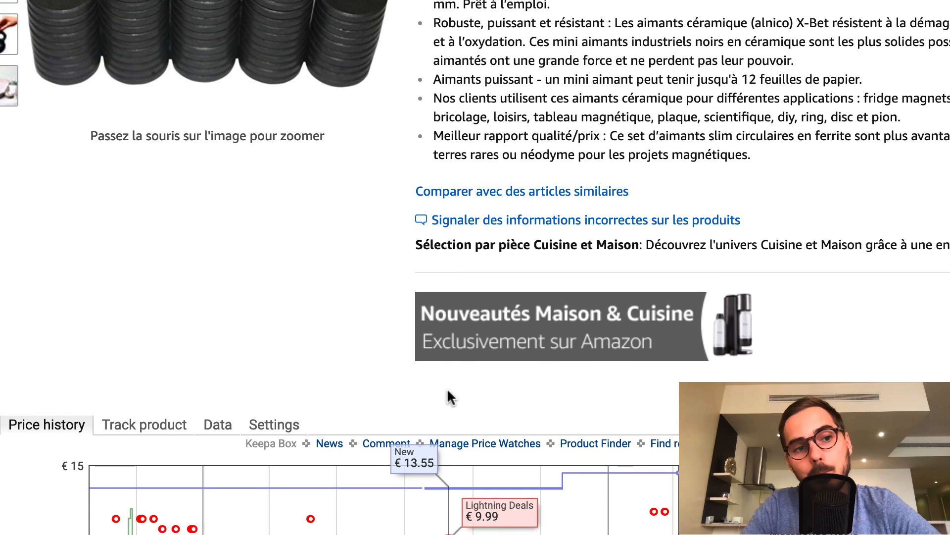
scroll(448, 391, "down", 5)
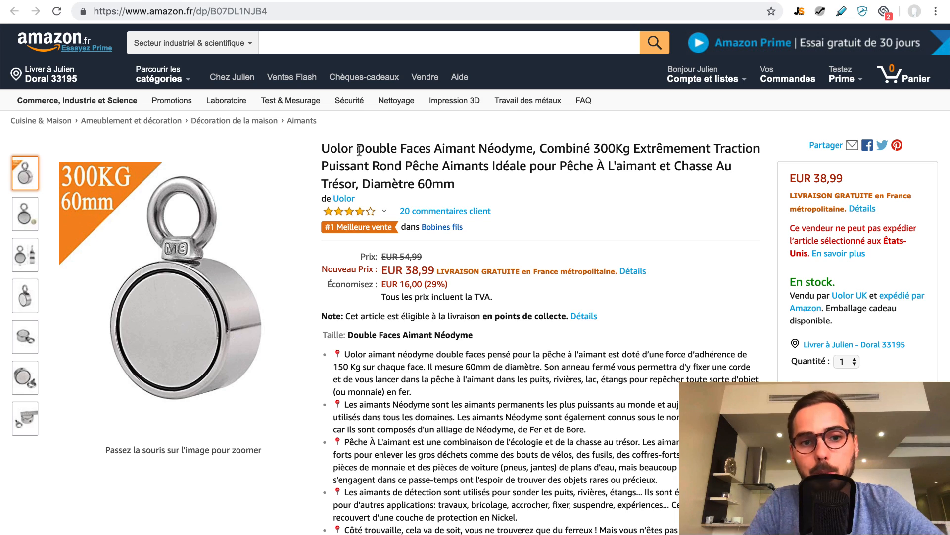
Step: On the Uolor 300Kg fishing magnet page, examine the New price and its interruptions alongside the Sales Rank in the Keepa chart
scroll(359, 149, "down", 3)
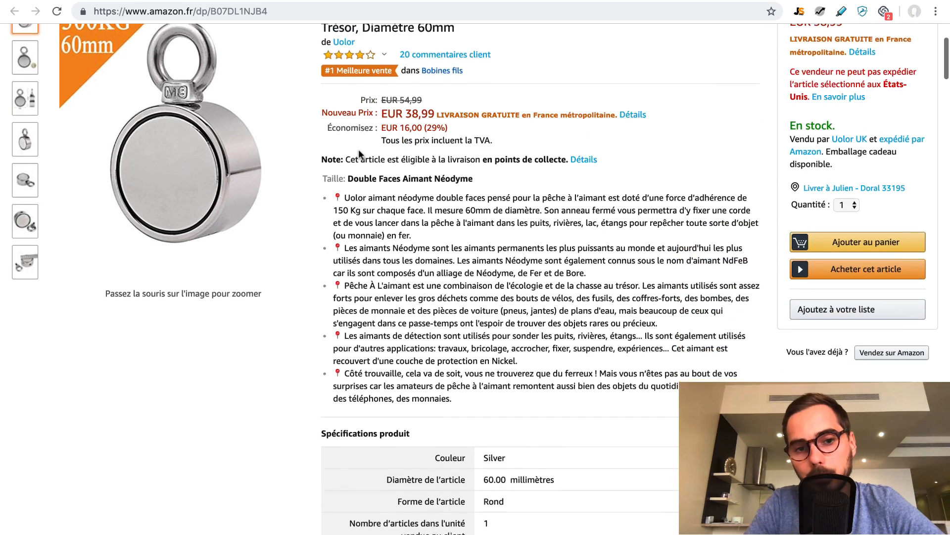
scroll(358, 149, "down", 15)
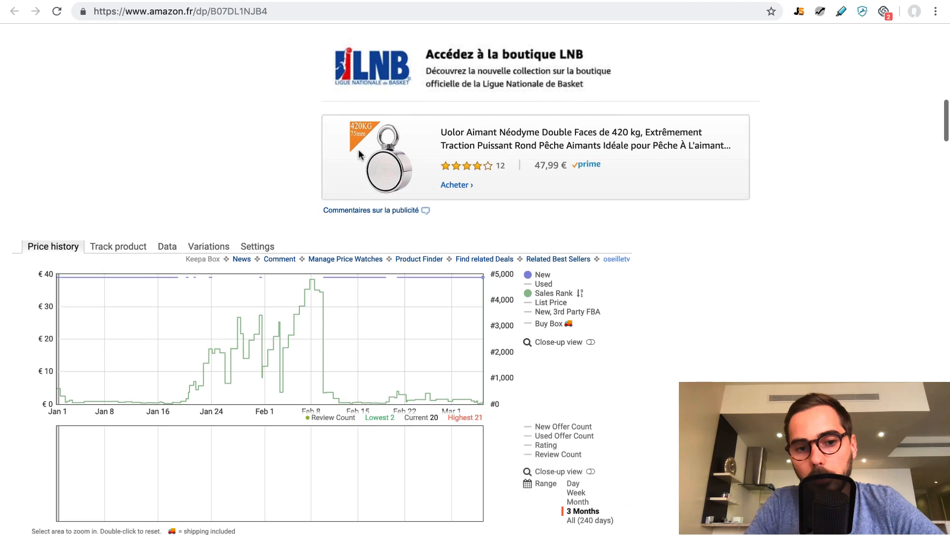
scroll(358, 150, "down", 2)
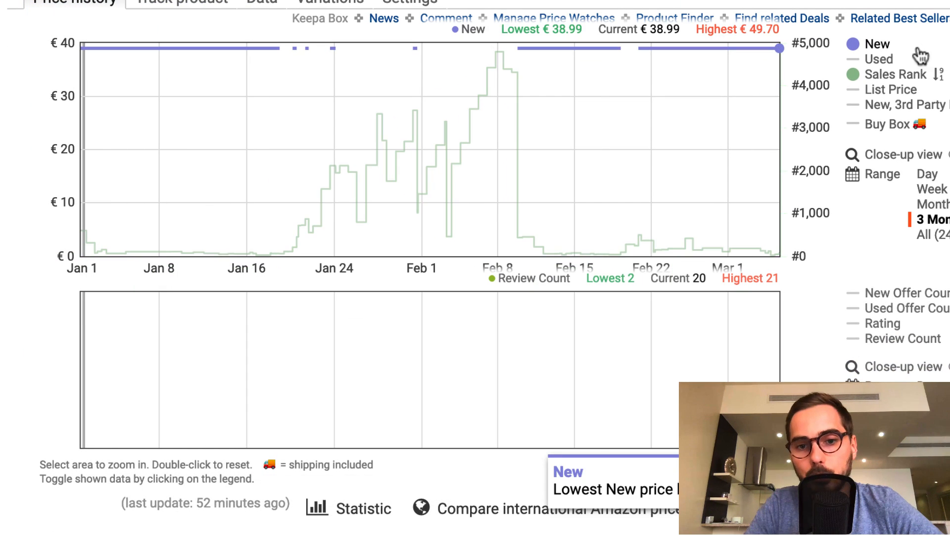
left_click_drag(122, 48, 278, 50)
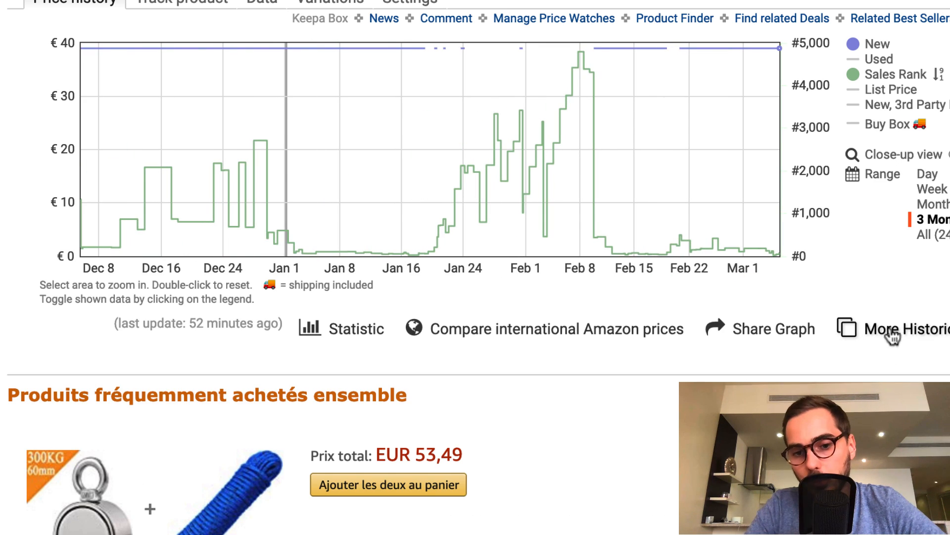
Step: Expand the Uolor magnet's historical data and display its Rating and Review Count curves, toggling Review Count off and on once
left_click(920, 336)
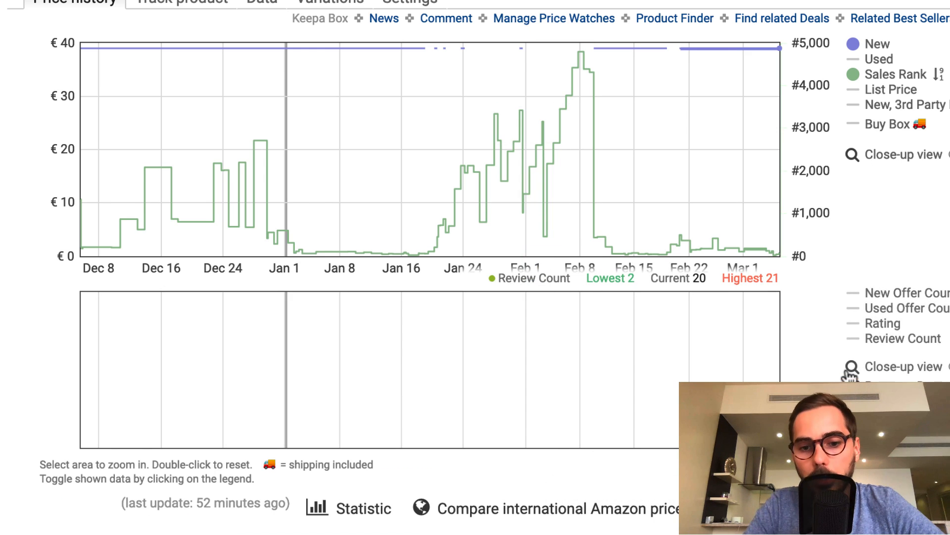
left_click(863, 327)
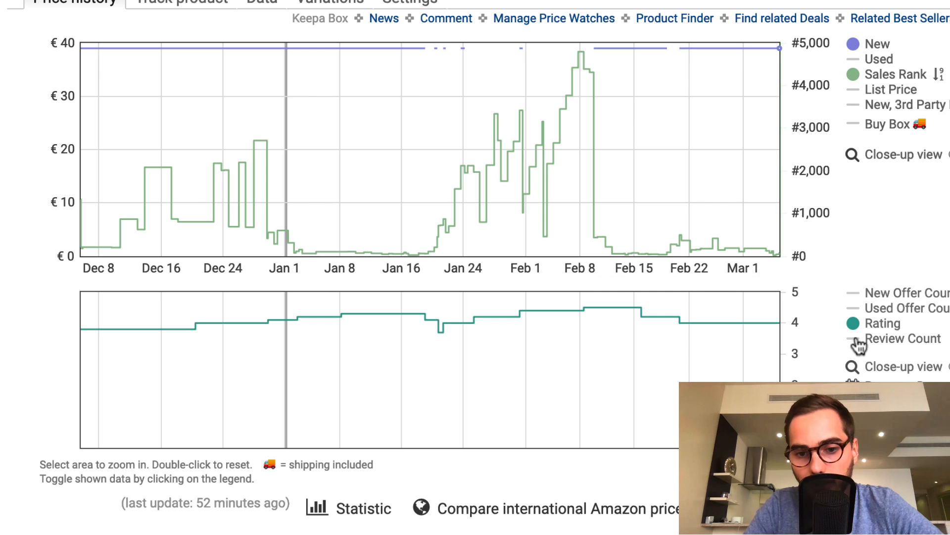
left_click(859, 342)
mouse_move(856, 331)
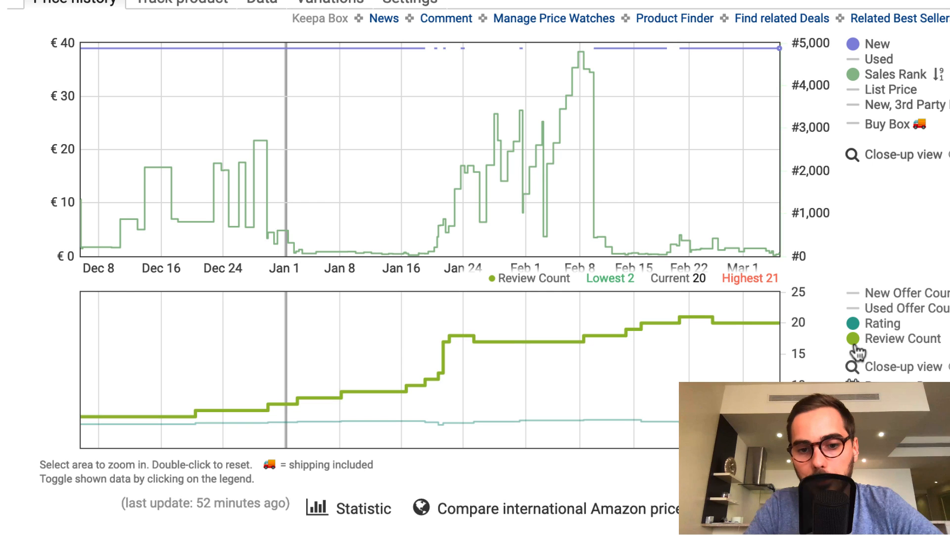
left_click(870, 346)
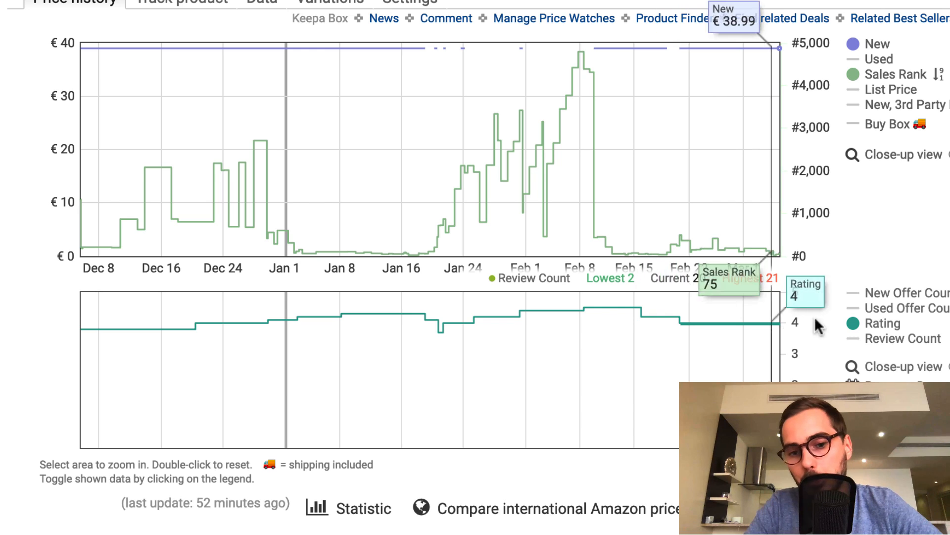
left_click(872, 346)
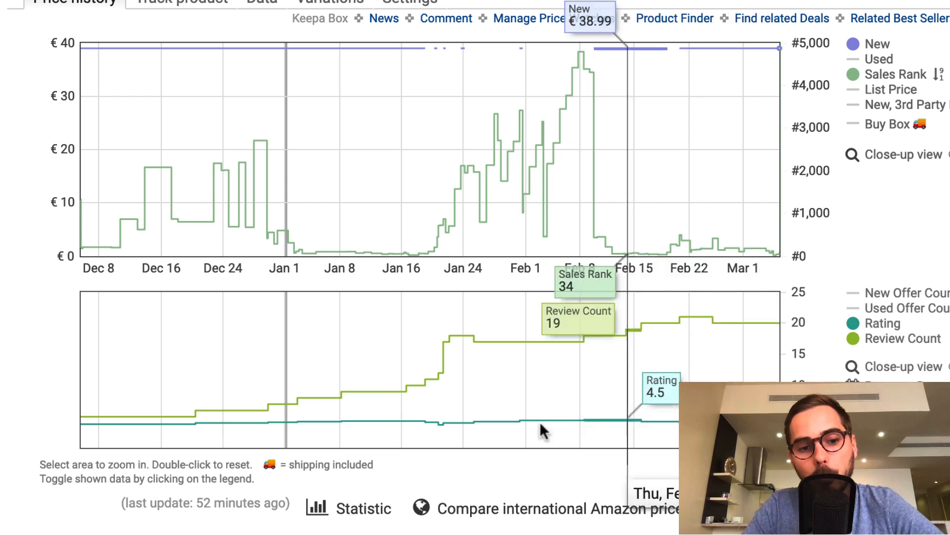
Step: Check the Uolor magnet's sales estimates with the Jungle Scout extension, and close its results window
scroll(625, 173, "up", 3)
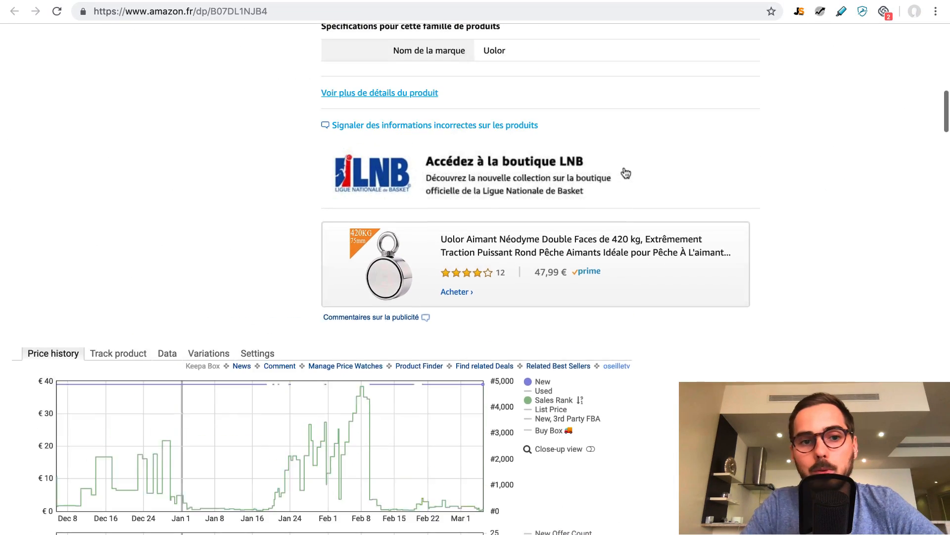
scroll(626, 172, "up", 10)
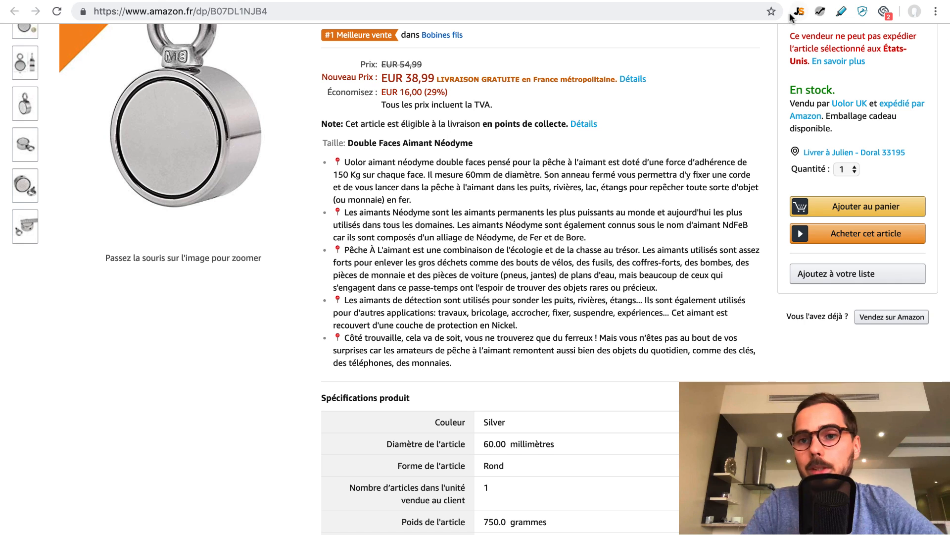
left_click(798, 12)
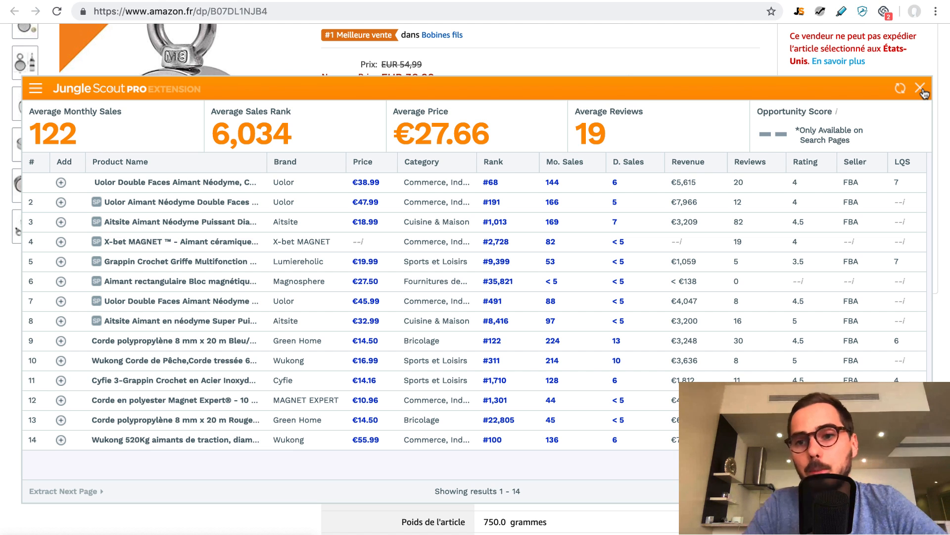
left_click(921, 91)
Step: Return to the Keepa charts and compare the Uolor magnet's Review Count and Rating with its Sales Rank and New price
scroll(517, 197, "down", 3)
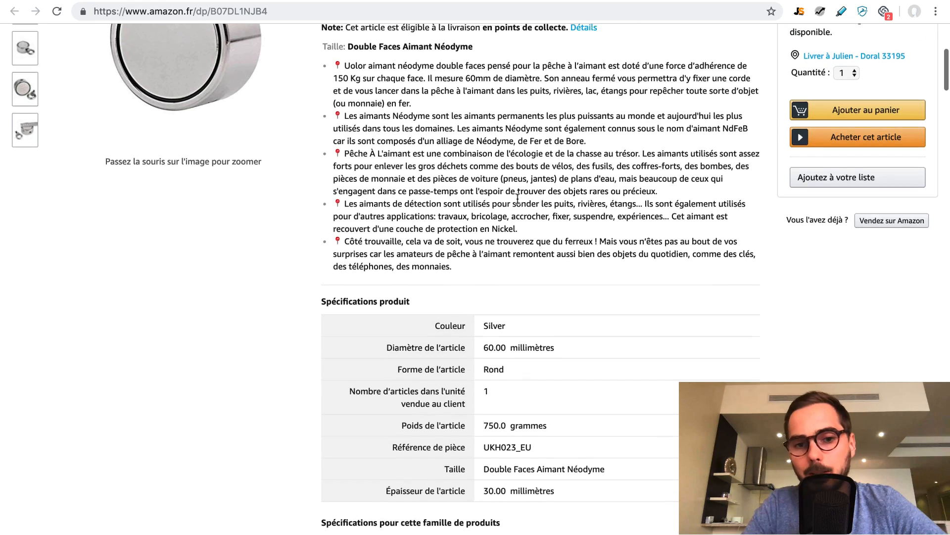
scroll(516, 197, "down", 12)
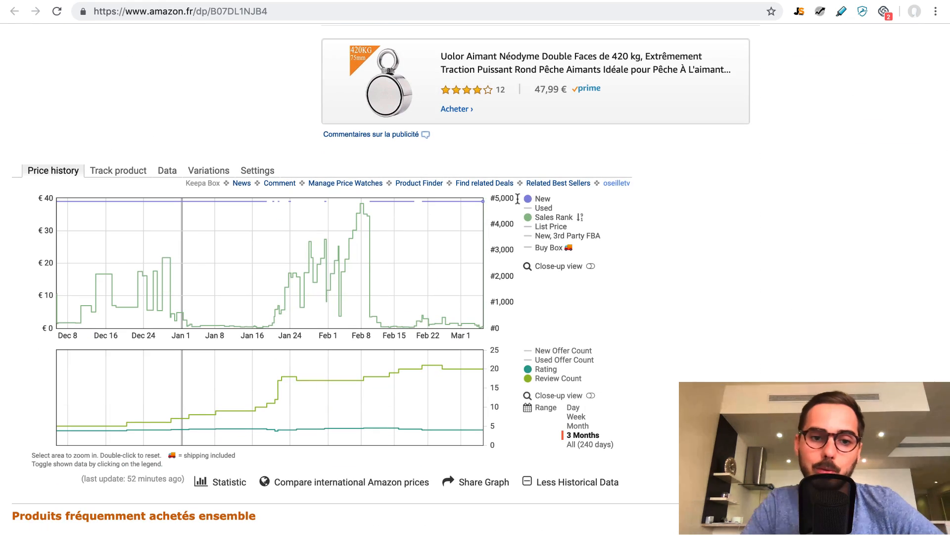
scroll(518, 198, "down", 1)
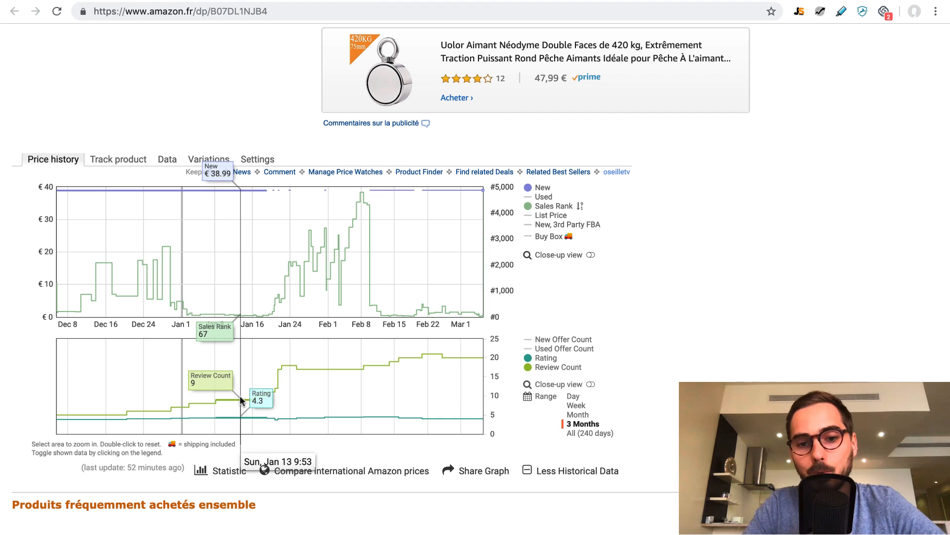
scroll(241, 400, "up", 15)
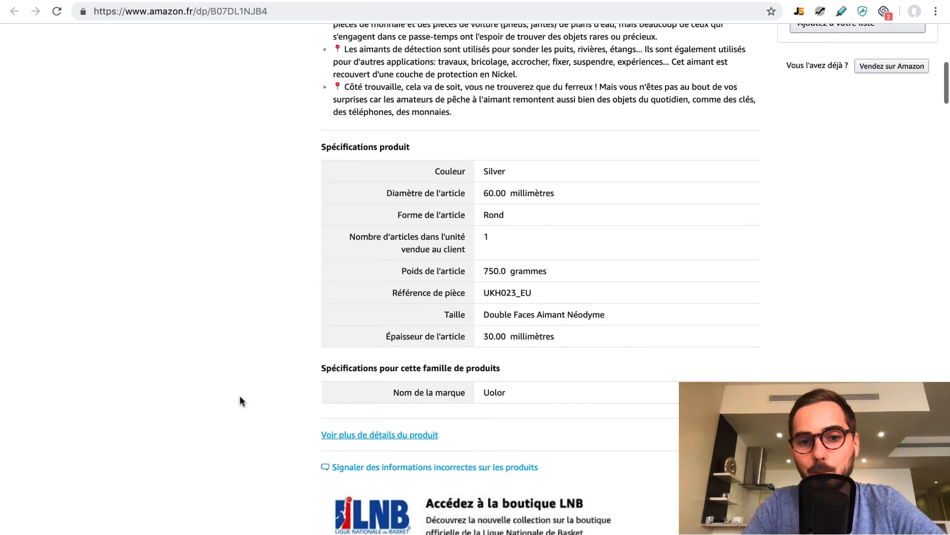
scroll(240, 397, "up", 1)
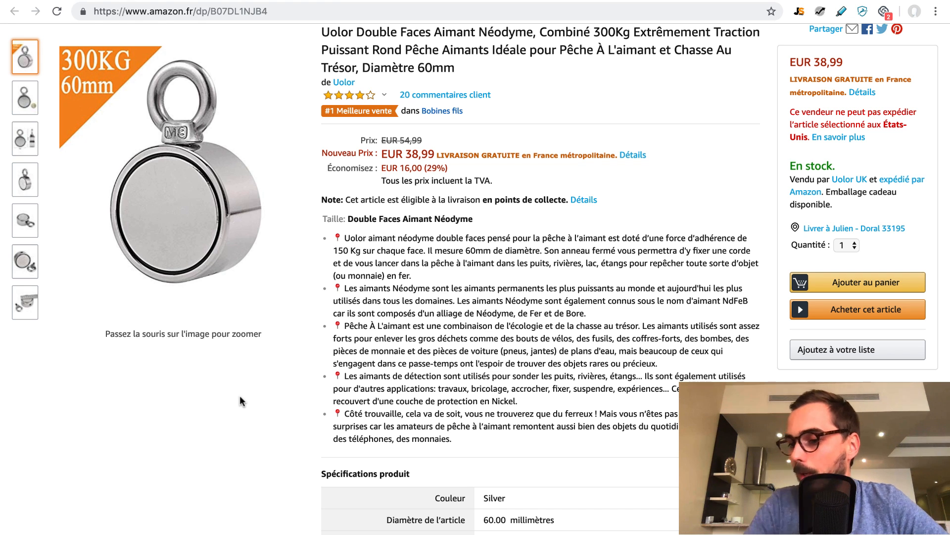
scroll(240, 395, "down", 15)
scroll(240, 395, "down", 3)
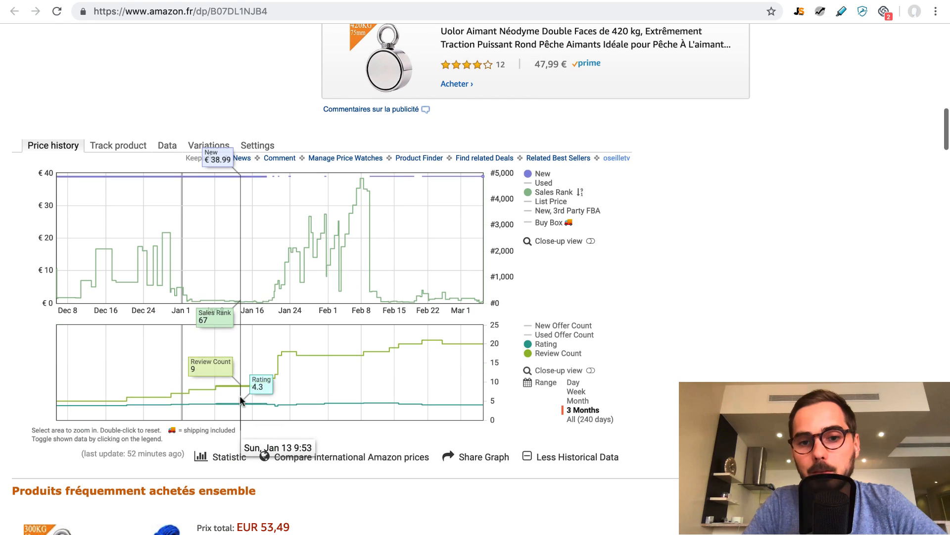
mouse_move(558, 208)
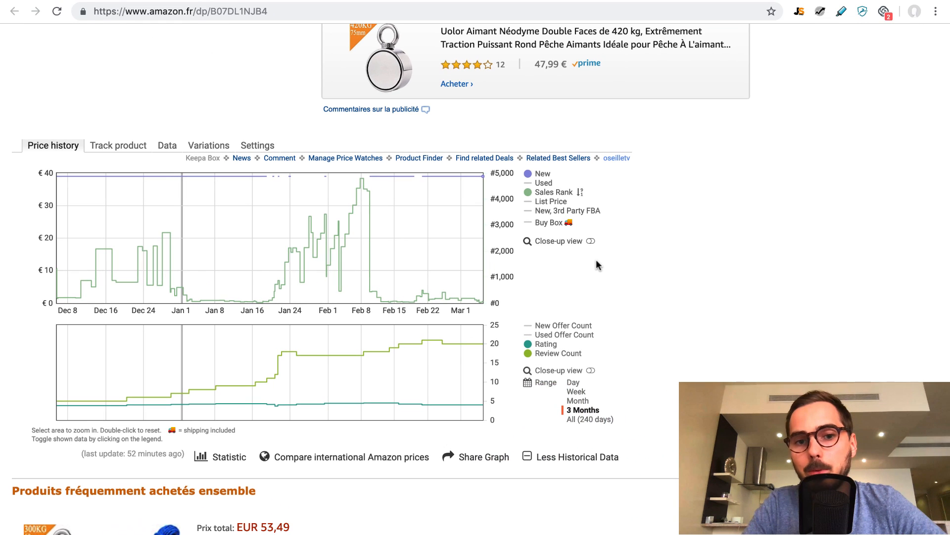
scroll(596, 264, "up", 8)
scroll(596, 265, "down", 7)
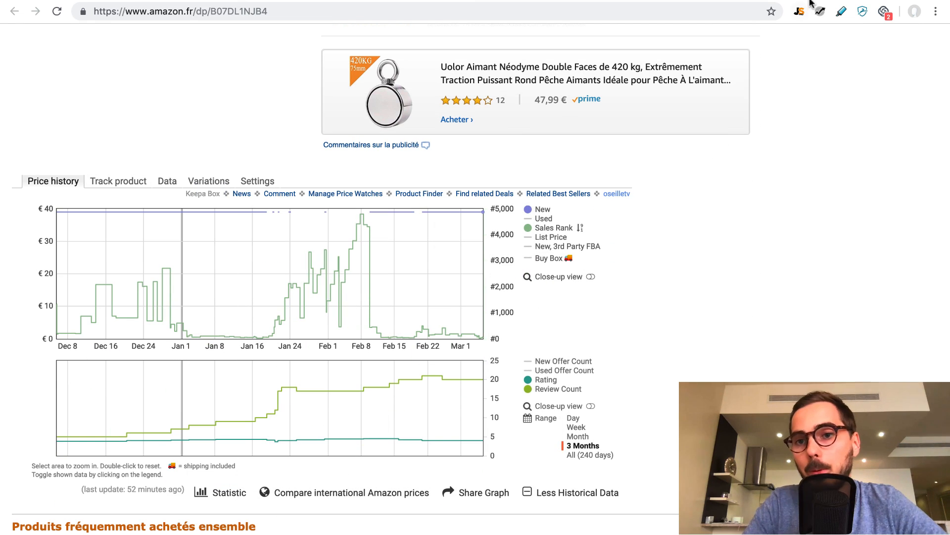
Step: Reopen the Jungle Scout results and view the Sales Rank history of the Uolor 300Kg magnet
left_click(800, 11)
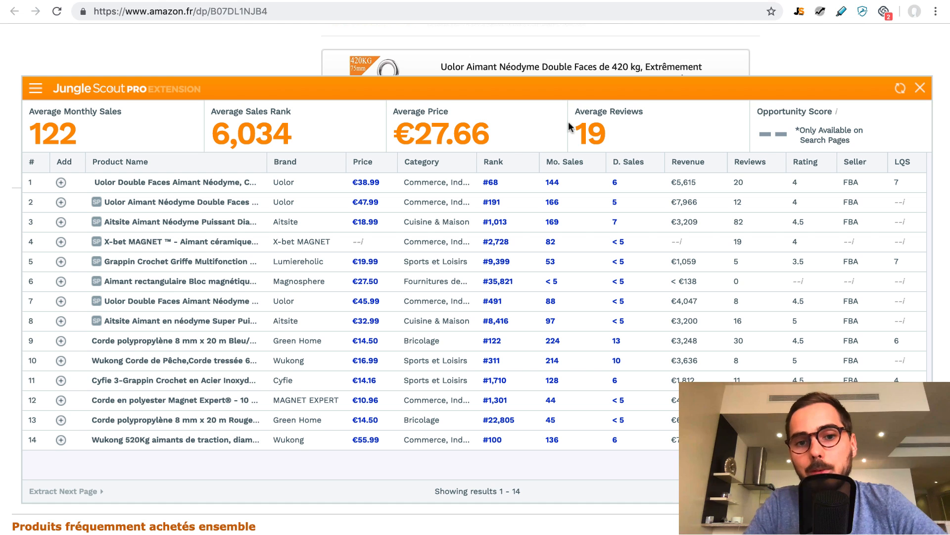
left_click(492, 182)
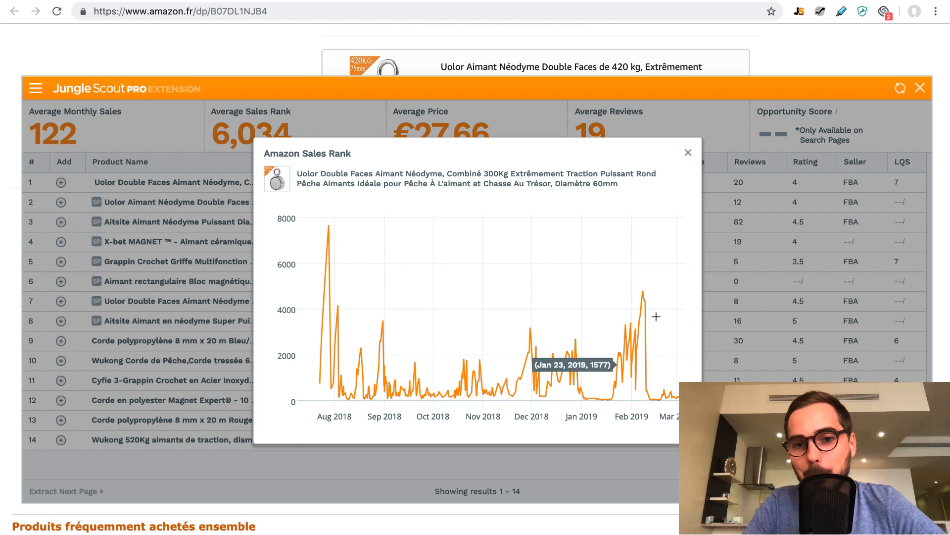
left_click(688, 153)
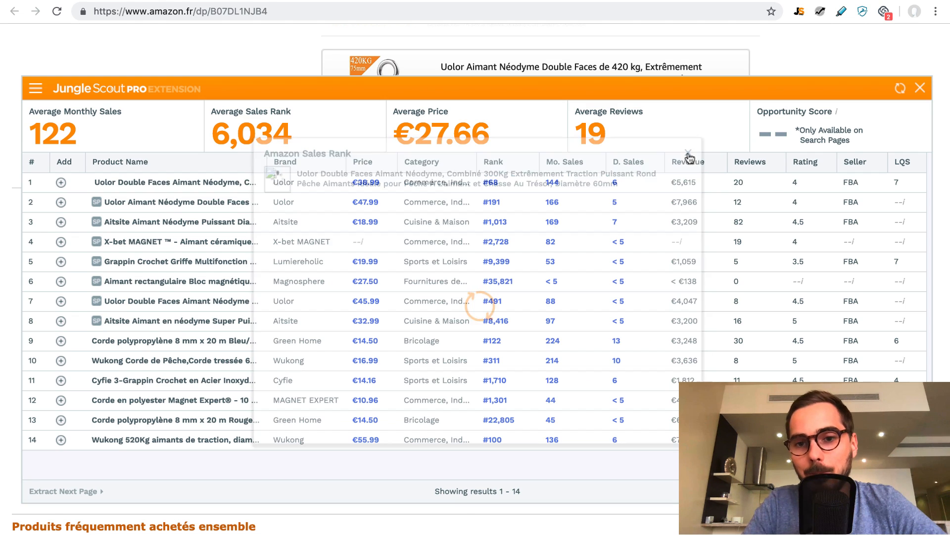
Step: View the Uolor 300Kg magnet's historical daily sales in Jungle Scout over a 90-day range, and close the chart
left_click(614, 184)
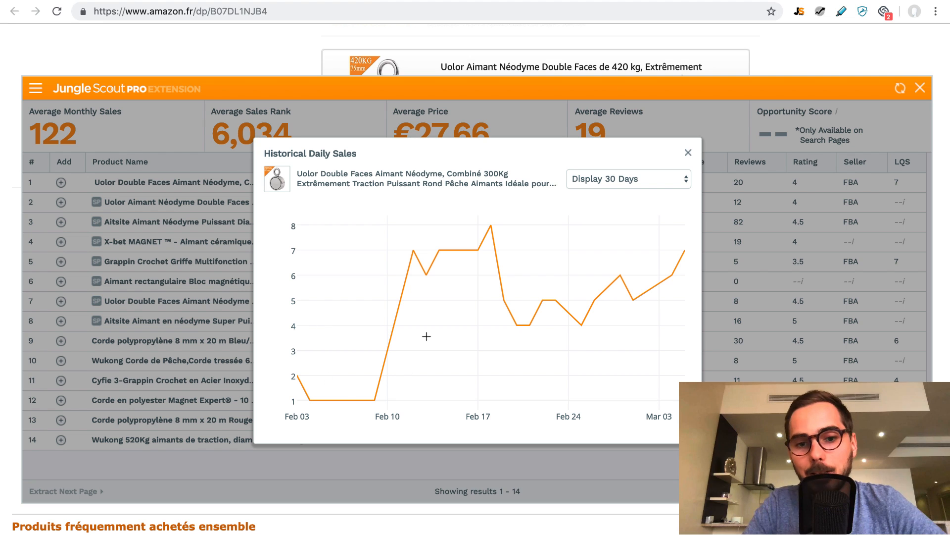
left_click(636, 181)
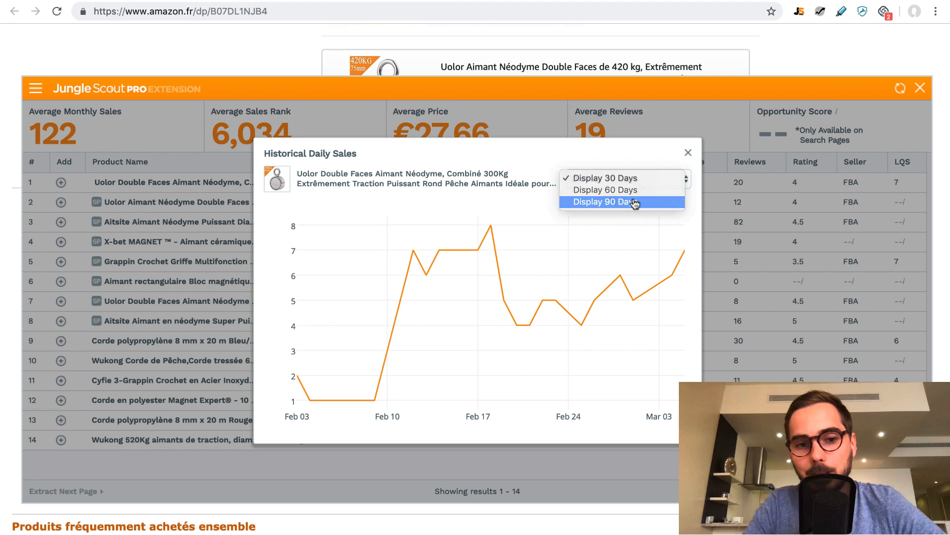
left_click(635, 203)
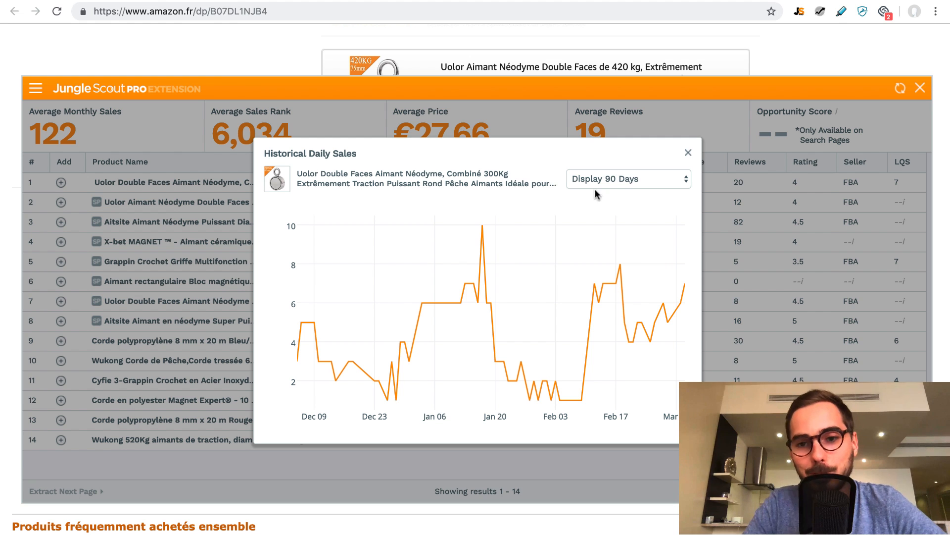
left_click(688, 153)
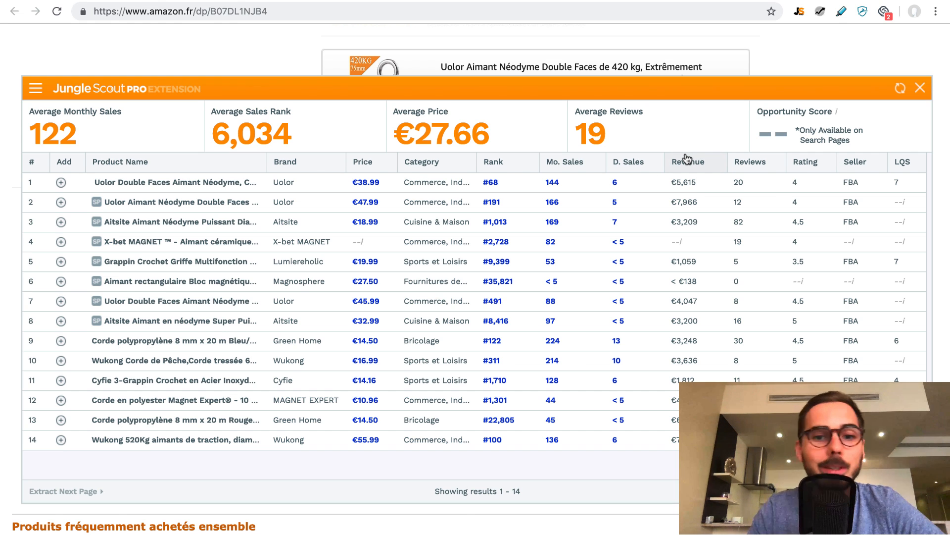
Step: View the Uolor 300Kg magnet's Marketplace Price history in Jungle Scout, and close the chart and the results window
left_click(372, 182)
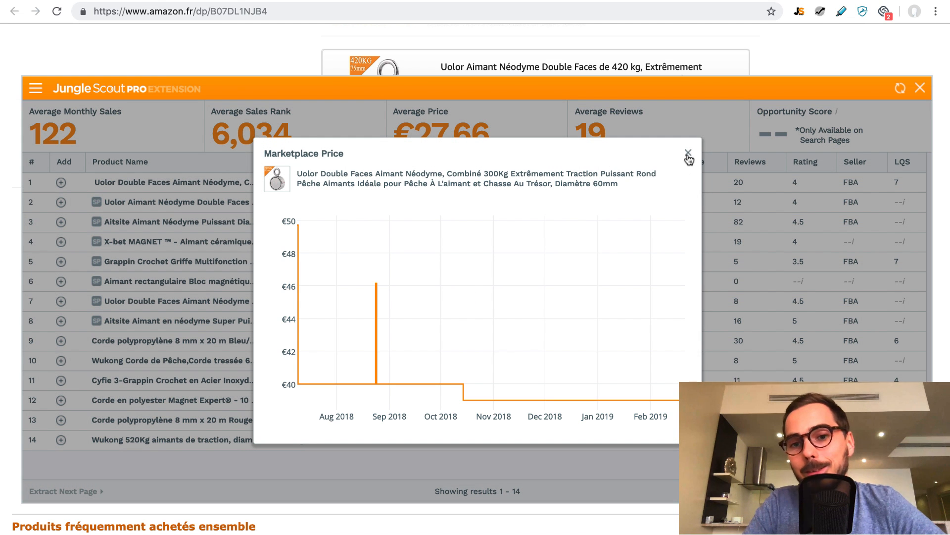
left_click(688, 154)
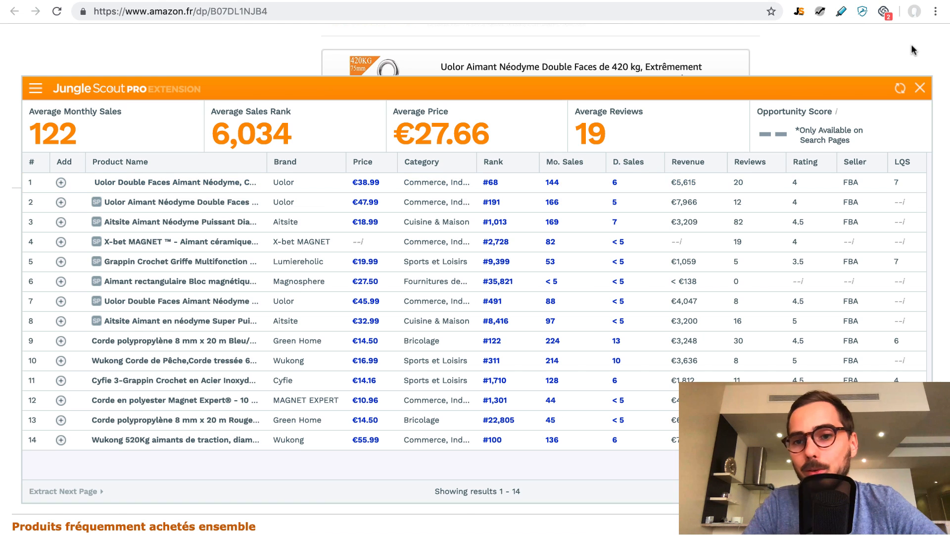
left_click(920, 89)
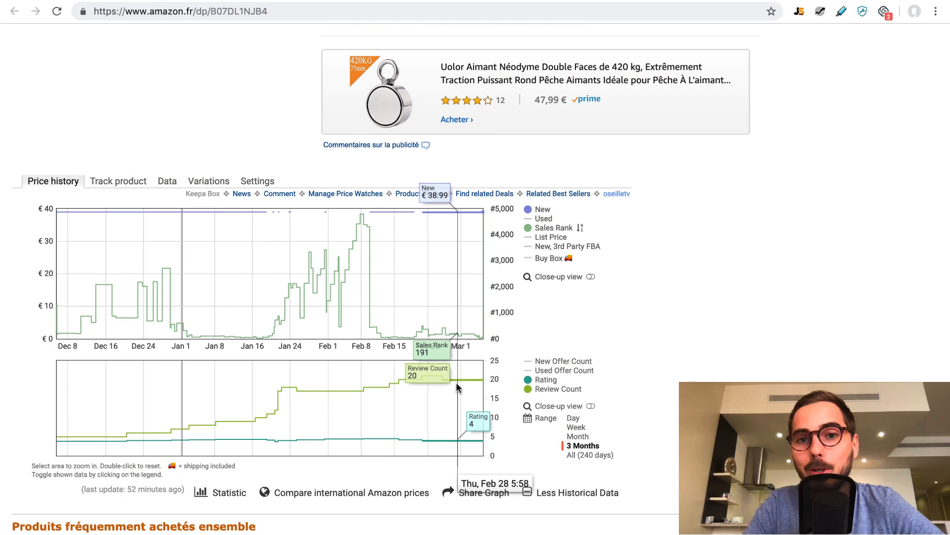
left_click(593, 1)
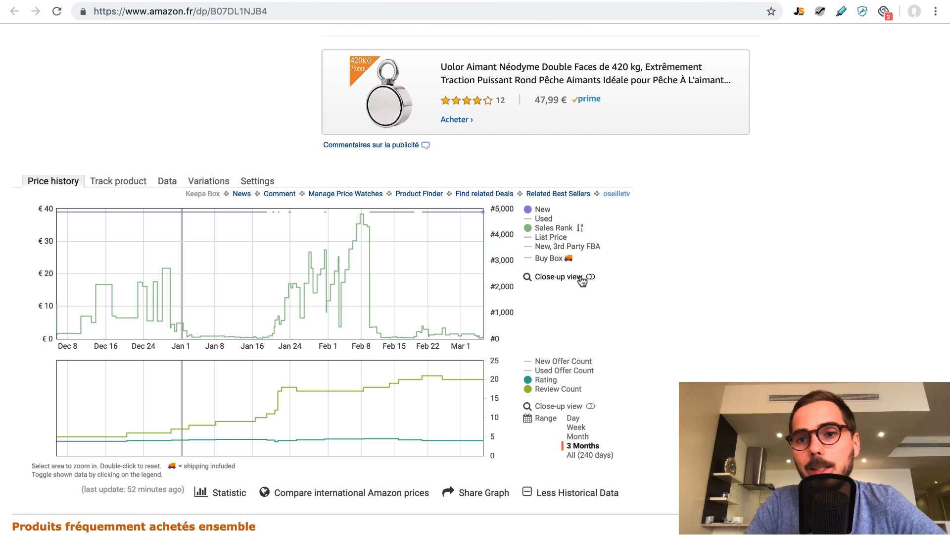
Step: Enable Helium 10 on the product page, view the magnet's All Time price and sales rank history, and look over the revenue calculator
left_click(820, 11)
left_click(808, 43)
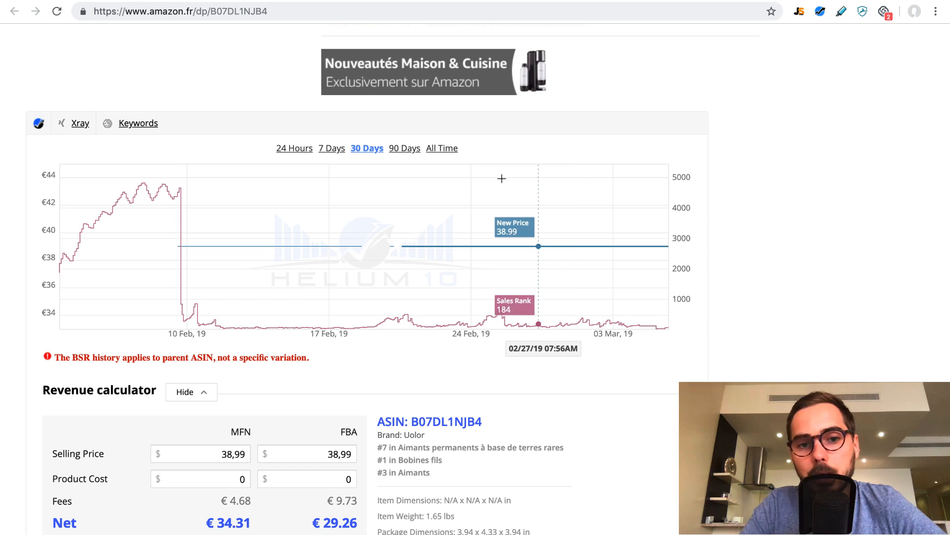
left_click(440, 150)
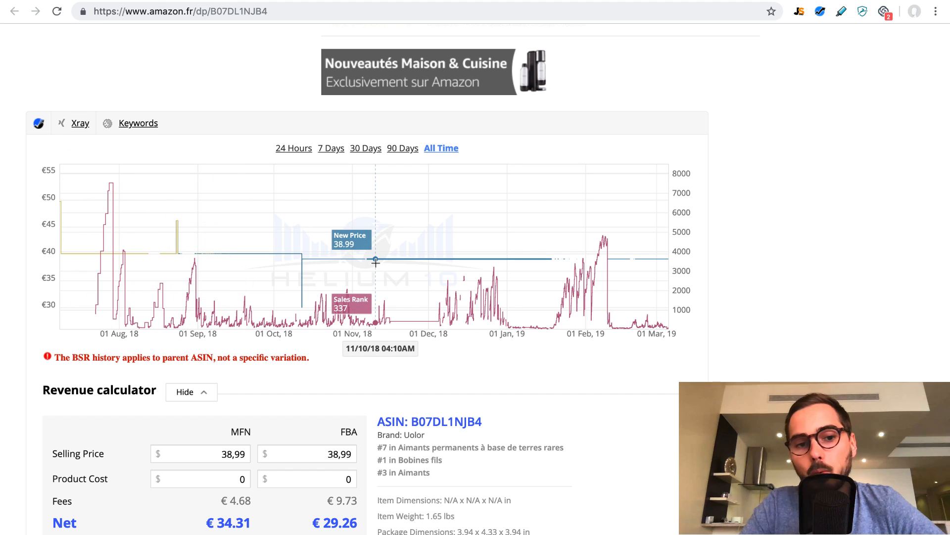
scroll(376, 263, "down", 3)
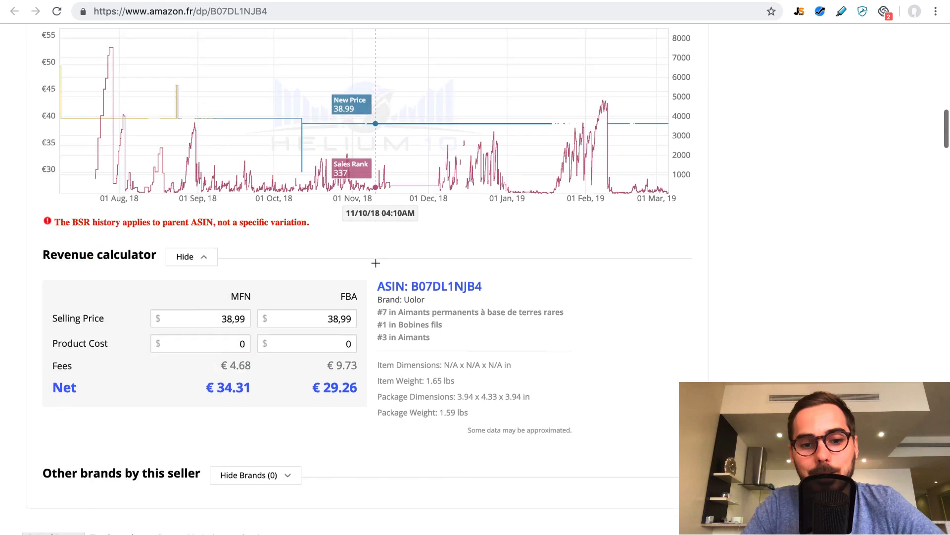
scroll(375, 263, "down", 8)
scroll(375, 263, "up", 8)
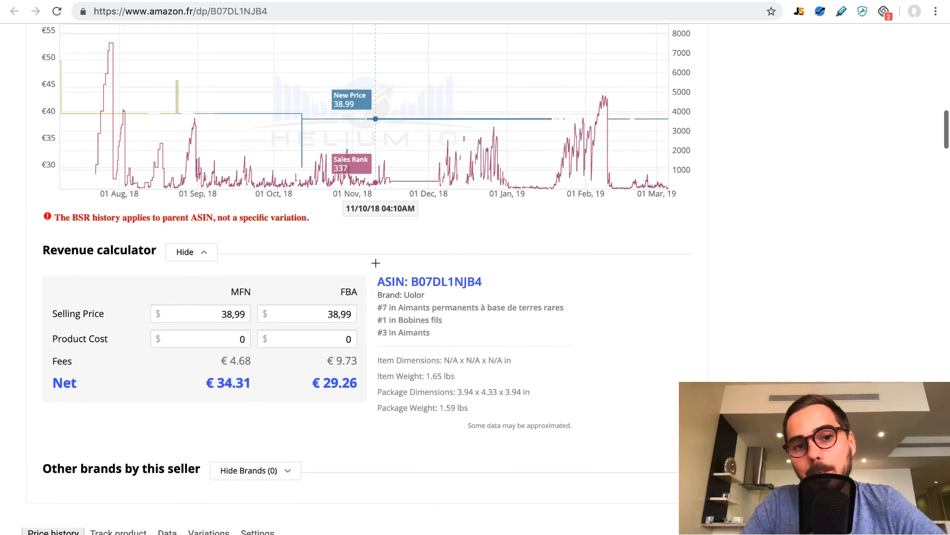
scroll(376, 263, "up", 3)
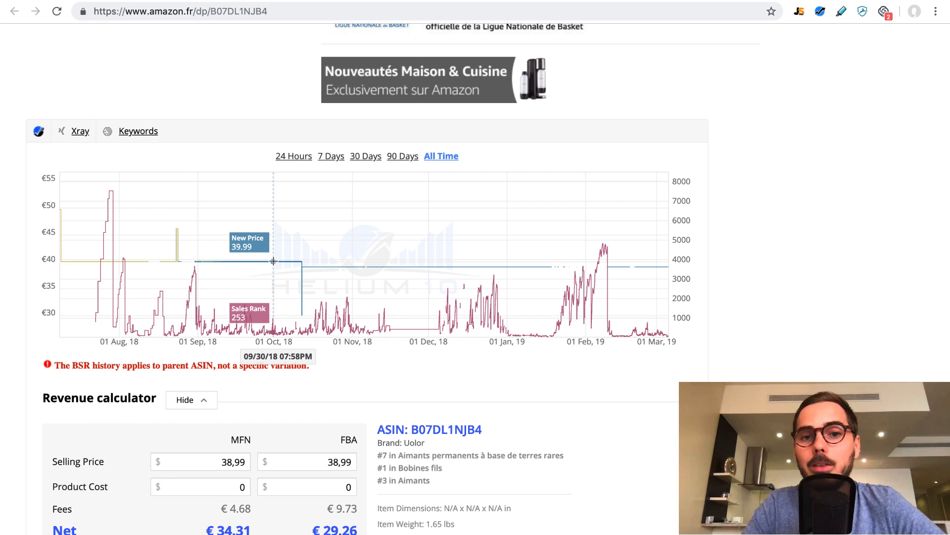
Step: Return to the Keepa price history and zoom the chart in on mid-August to early November
scroll(274, 261, "down", 7)
scroll(273, 261, "down", 2)
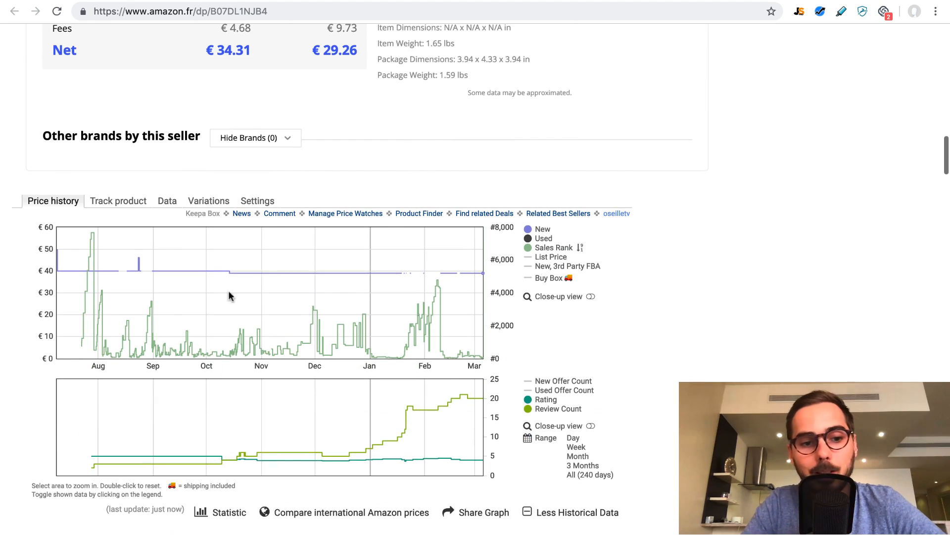
left_click_drag(142, 309, 205, 327)
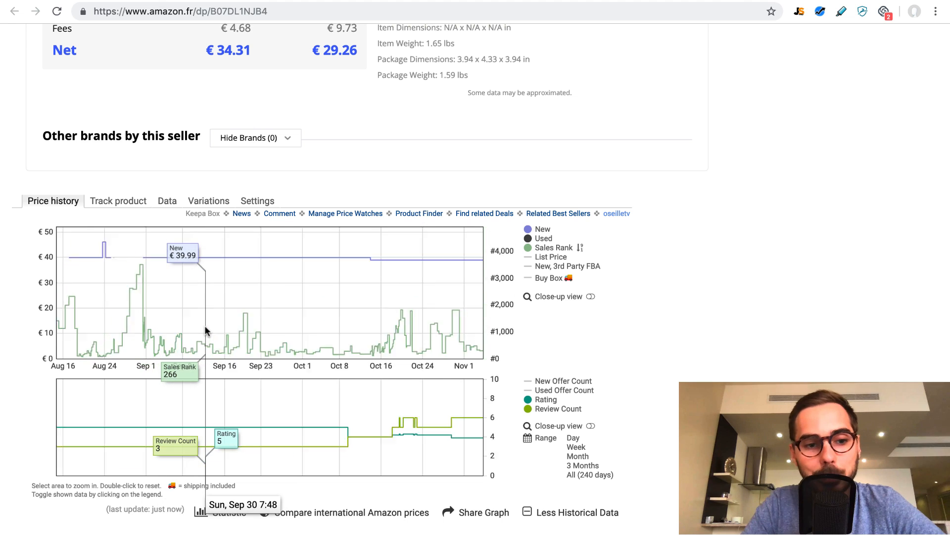